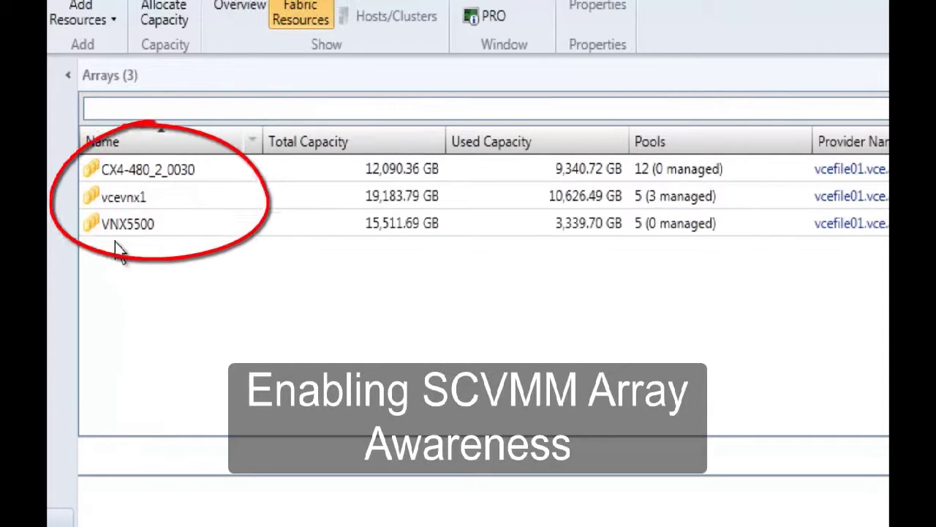
Review the rapid provisioning method in the settings of the vcevnx1 array, and close its properties
left_click(120, 203)
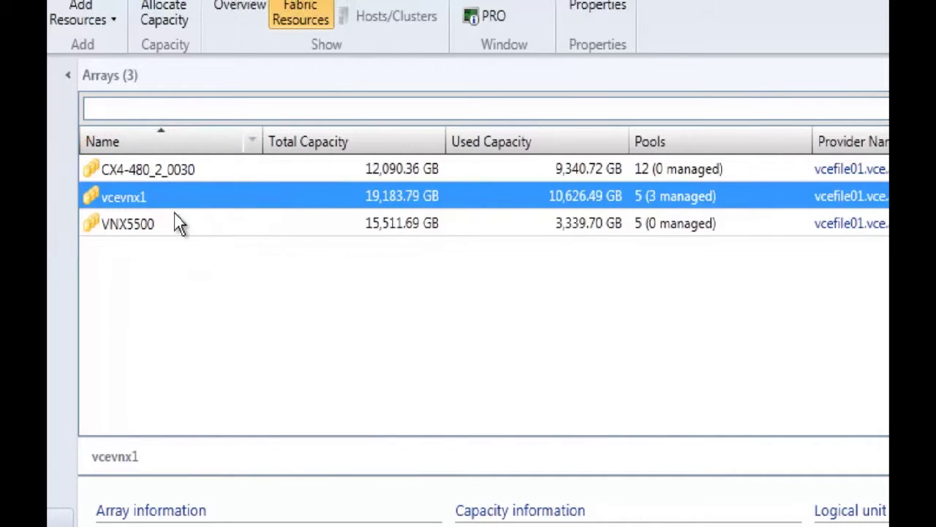
right_click(148, 196)
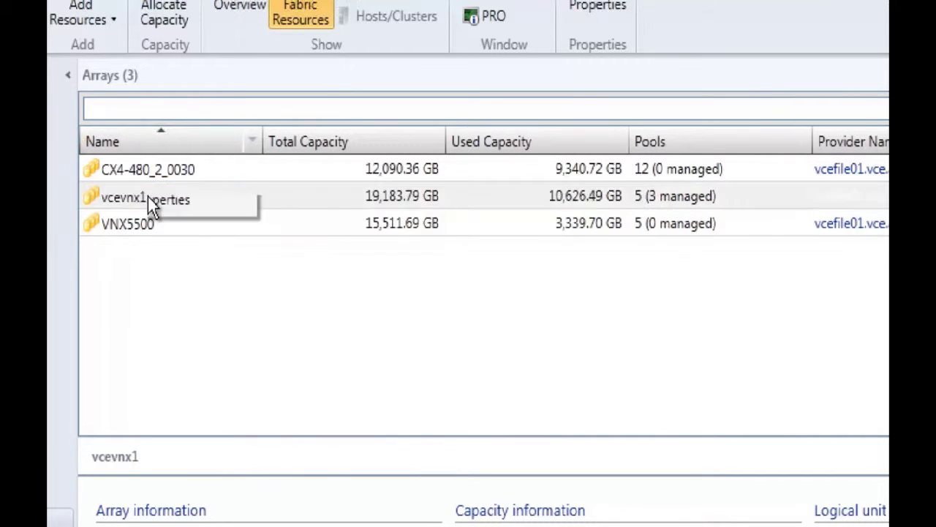
left_click(201, 213)
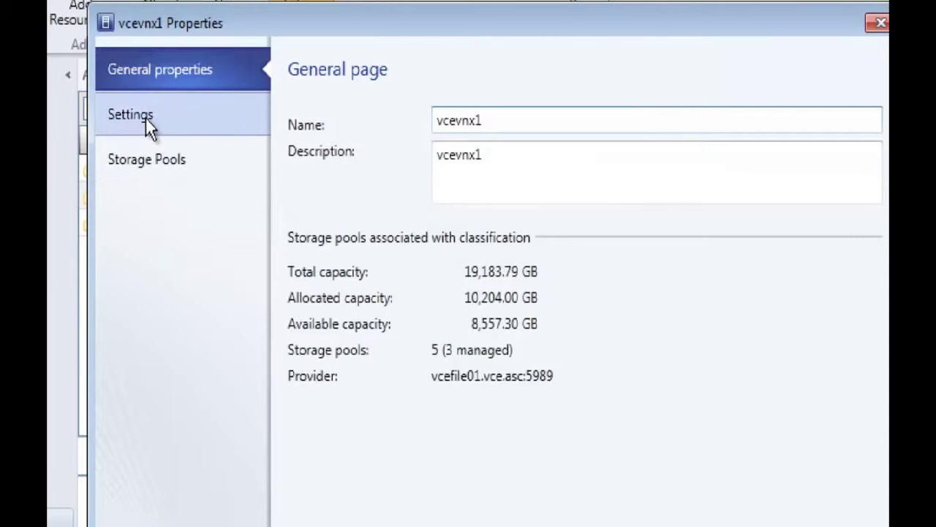
left_click(144, 115)
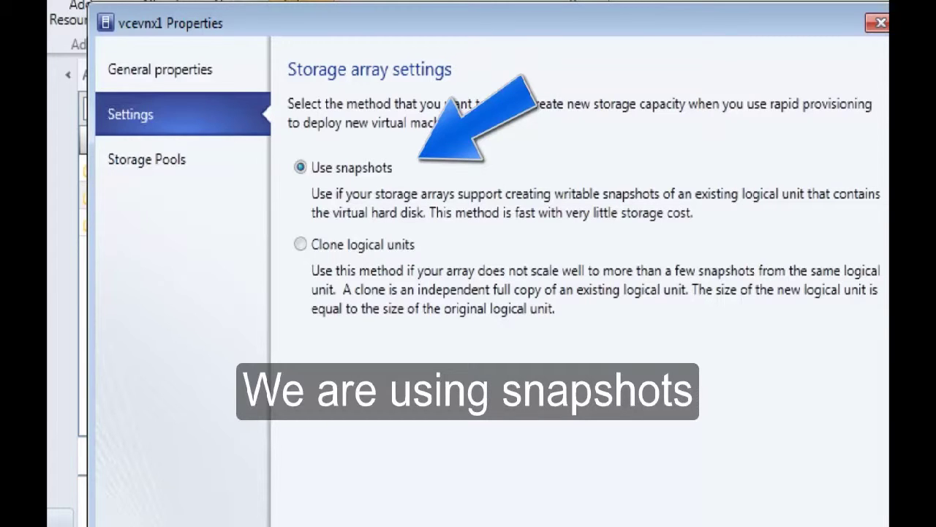
key("Escape")
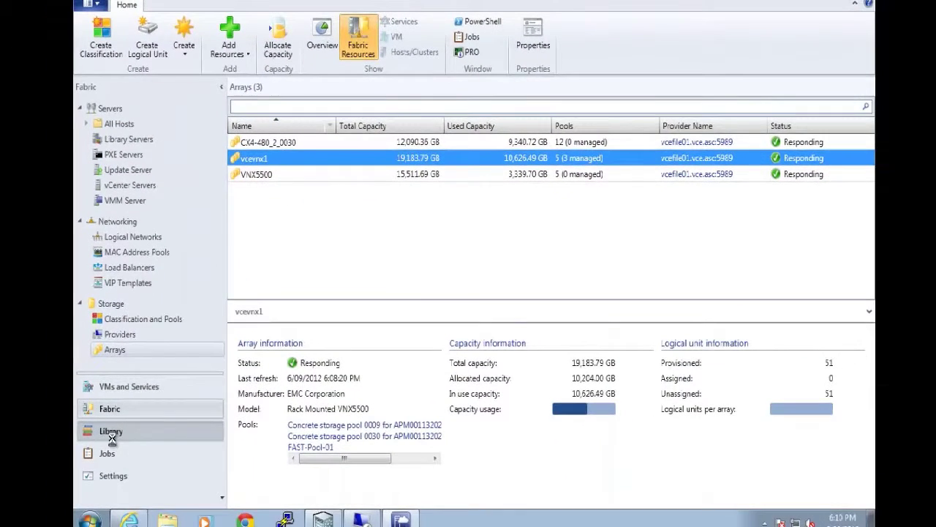
View the library details of the Windows Server 2012 - VMM02 disk on vcevmm02.vce.asc and of Server2012Std.vhdx on mhvbronze07.vce.asc
left_click(112, 433)
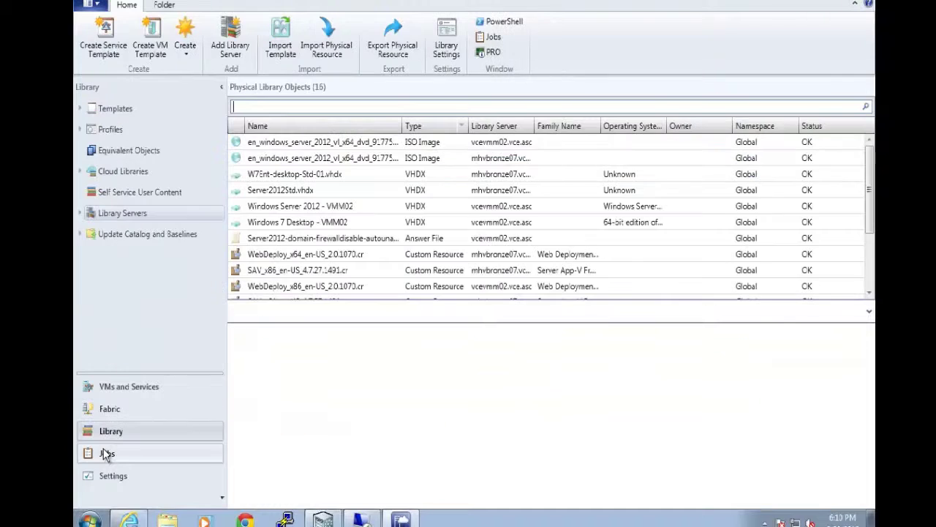
left_click(81, 213)
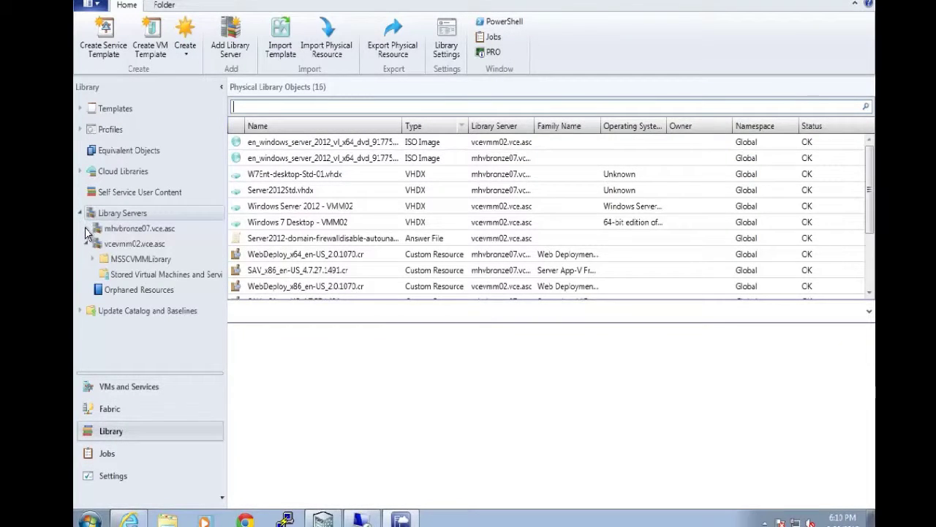
left_click(113, 249)
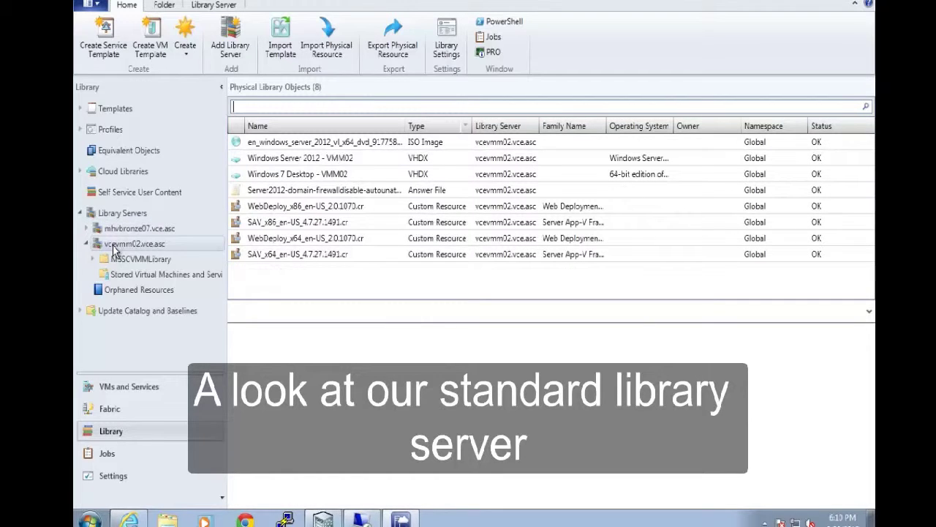
left_click(92, 259)
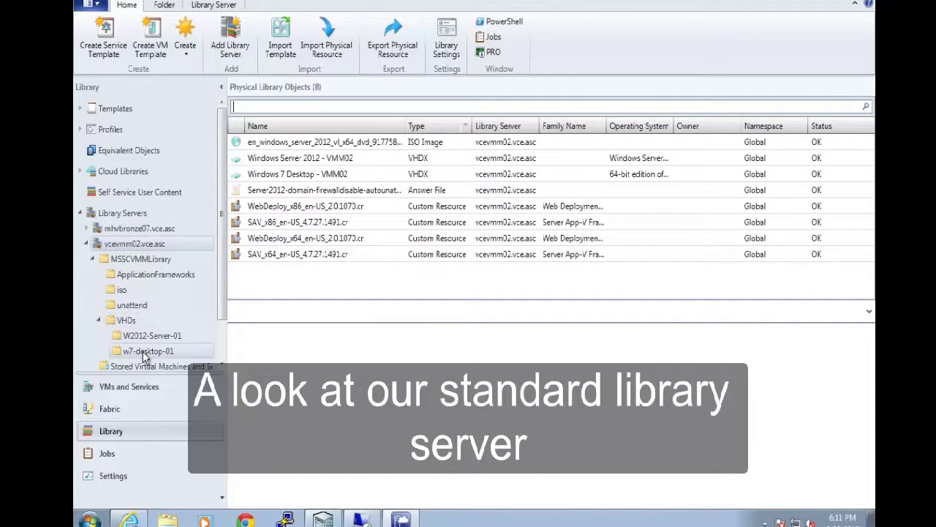
left_click(140, 335)
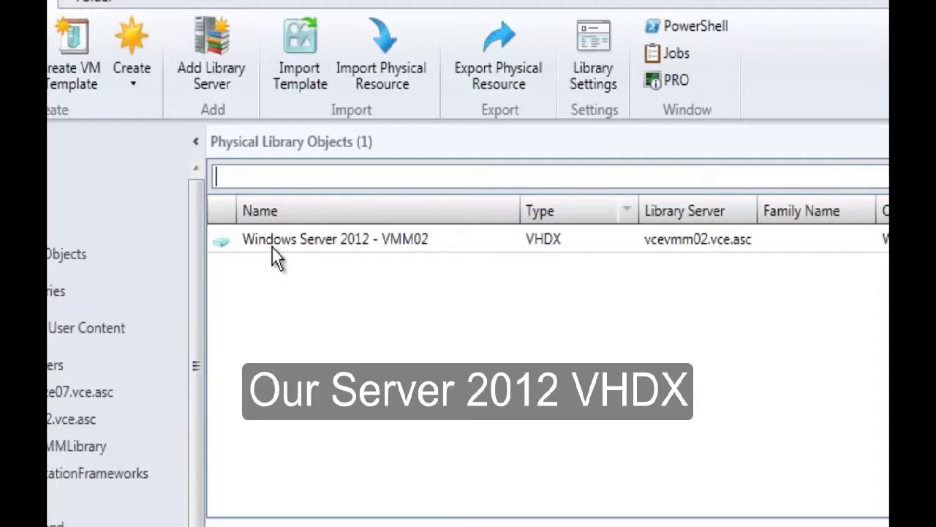
left_click(272, 247)
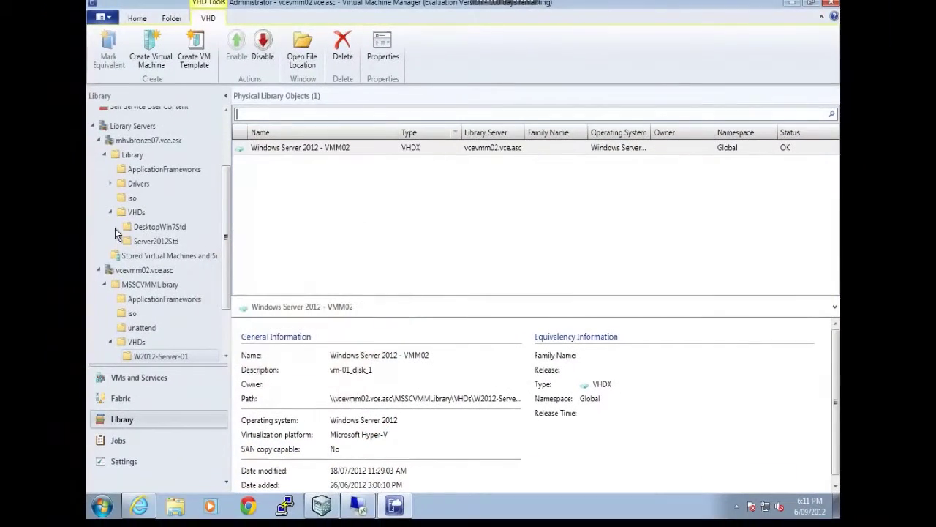
left_click(147, 241)
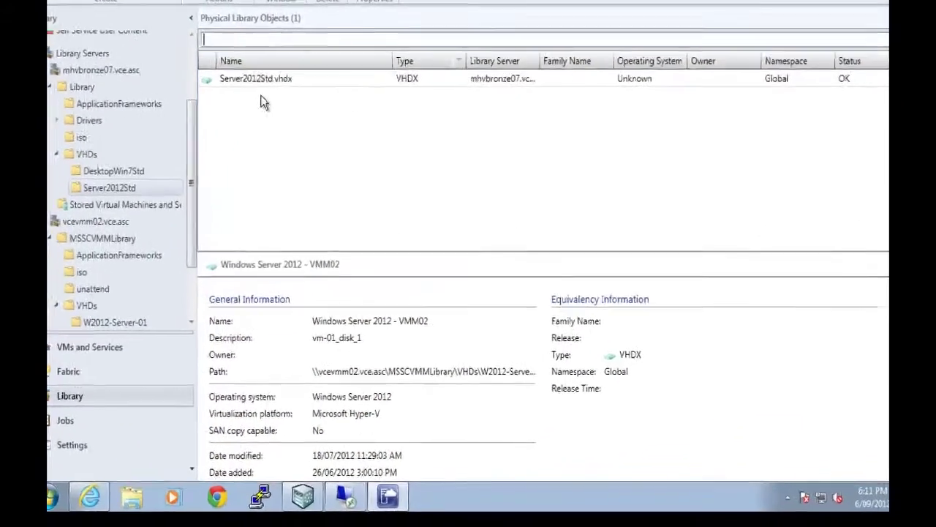
left_click(263, 81)
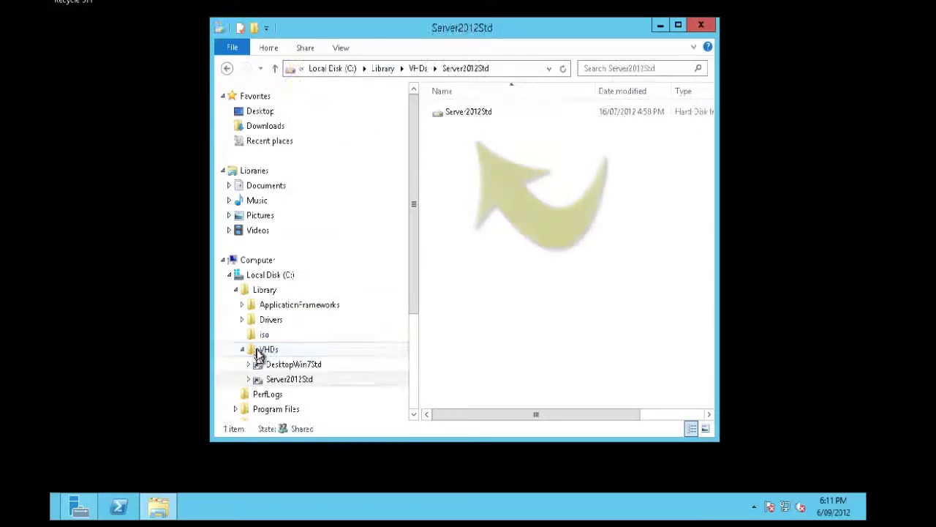
Inspect the mount points in the Library\VHDs folder on mhvbronze07 and open Server2012Std
left_click(264, 350)
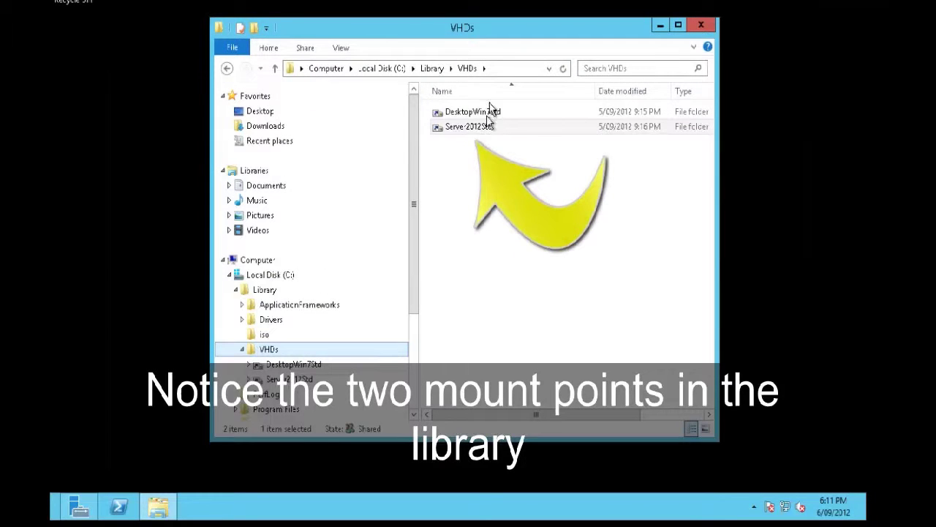
left_click(479, 131)
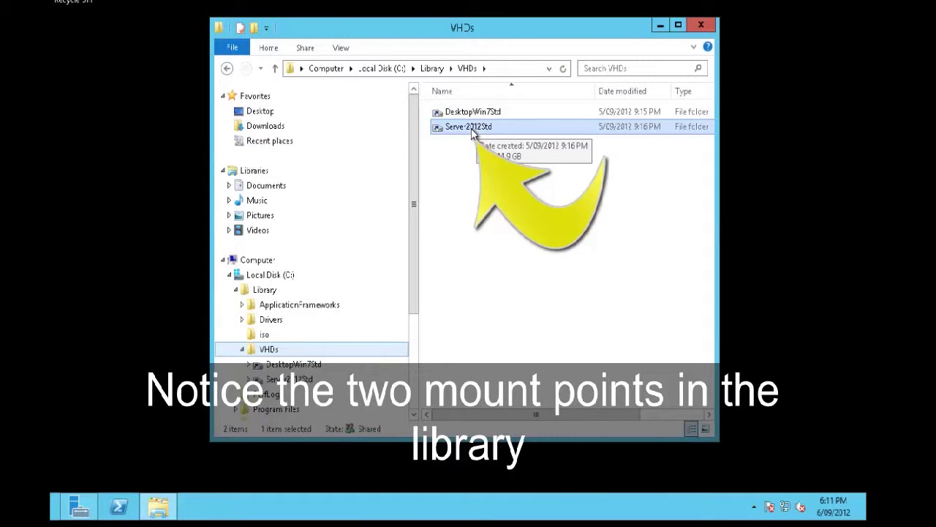
double_click(472, 128)
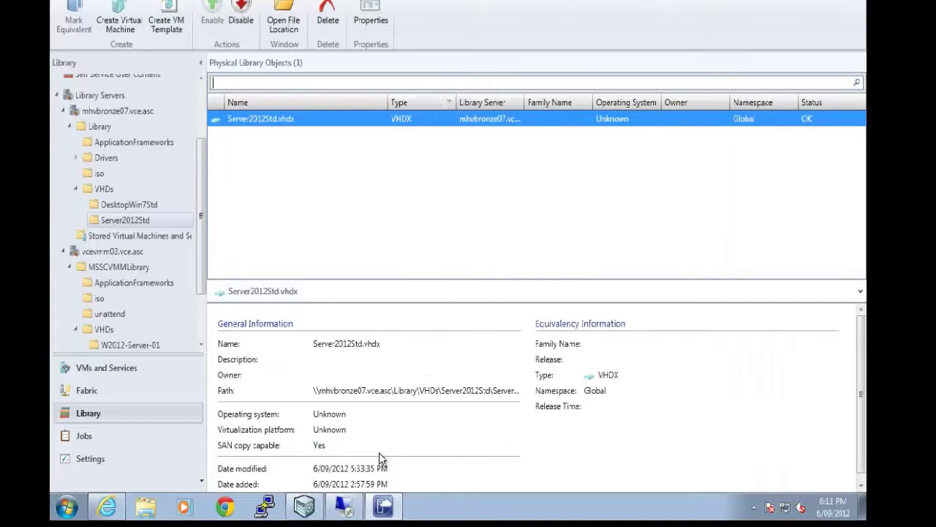
Switch to EMC Unisphere and list the LUNs assigned to the host mhvbronze07.vce.asc
mouse_move(357, 507)
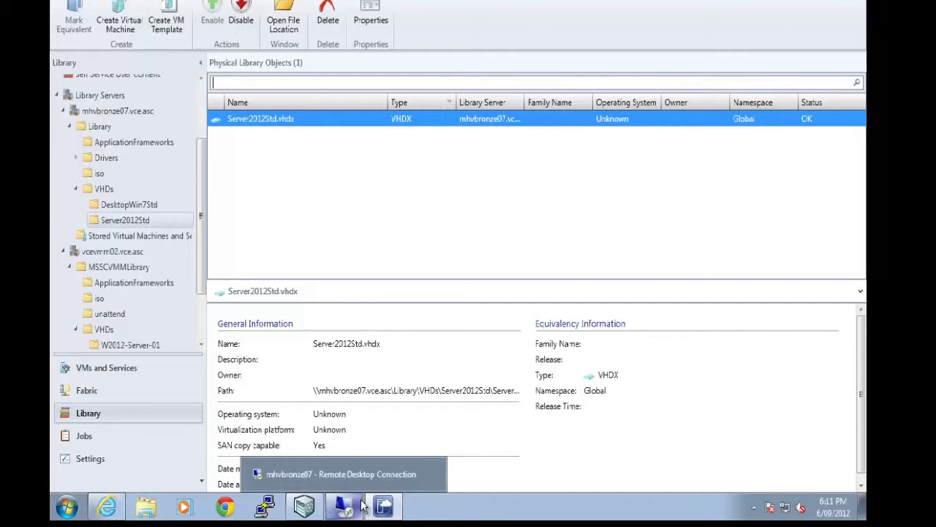
left_click(118, 509)
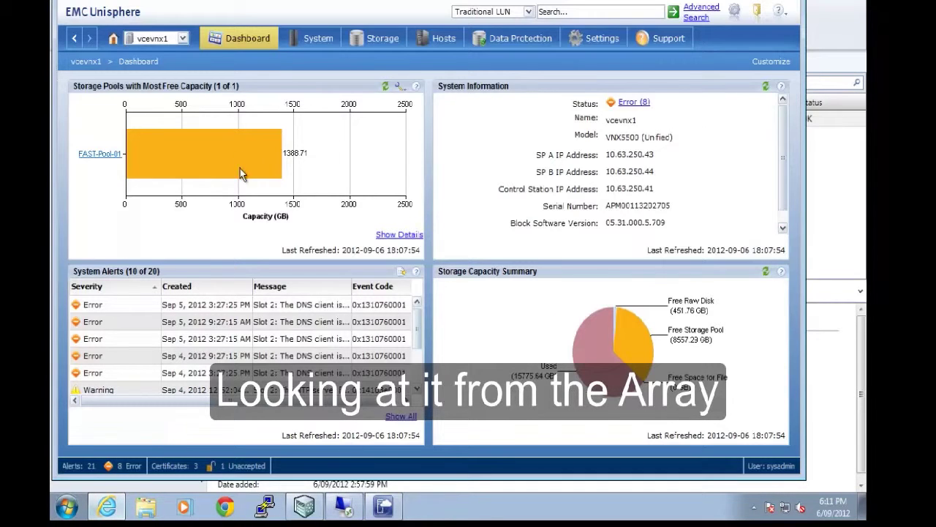
left_click(445, 45)
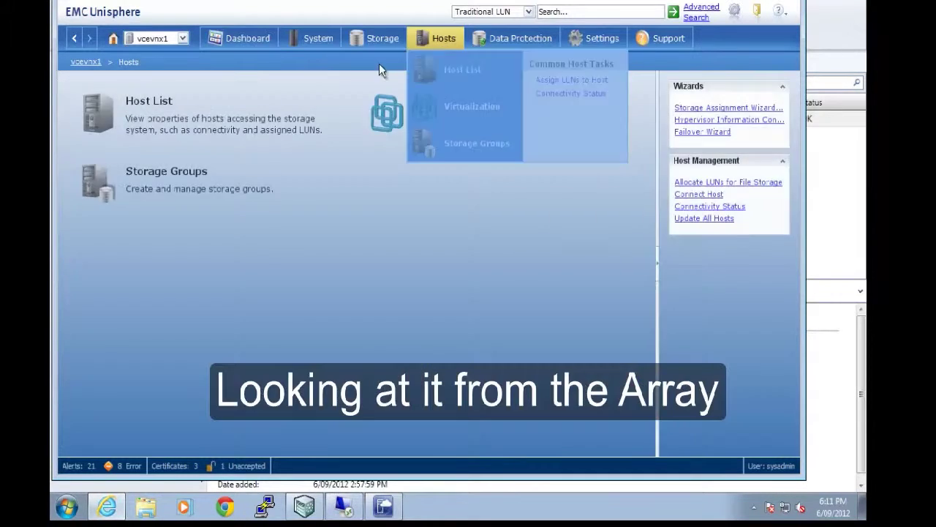
left_click(176, 114)
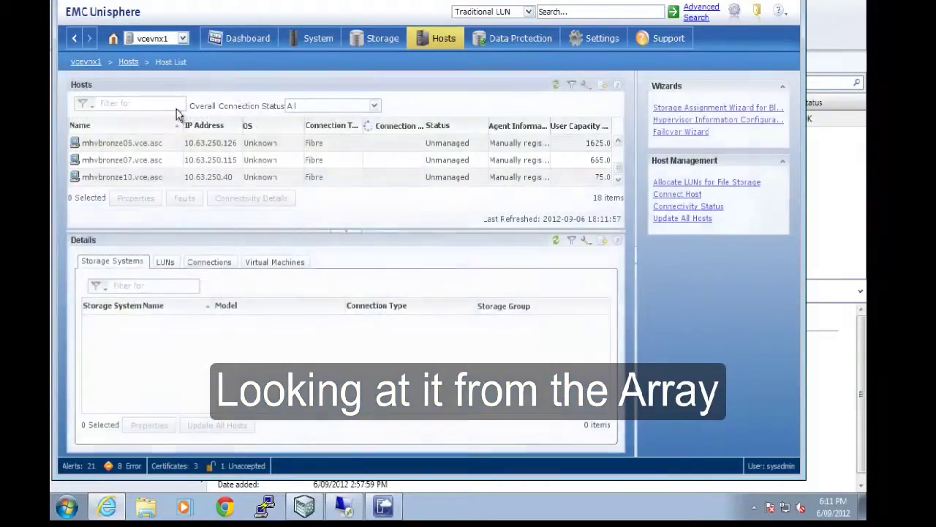
left_click(94, 161)
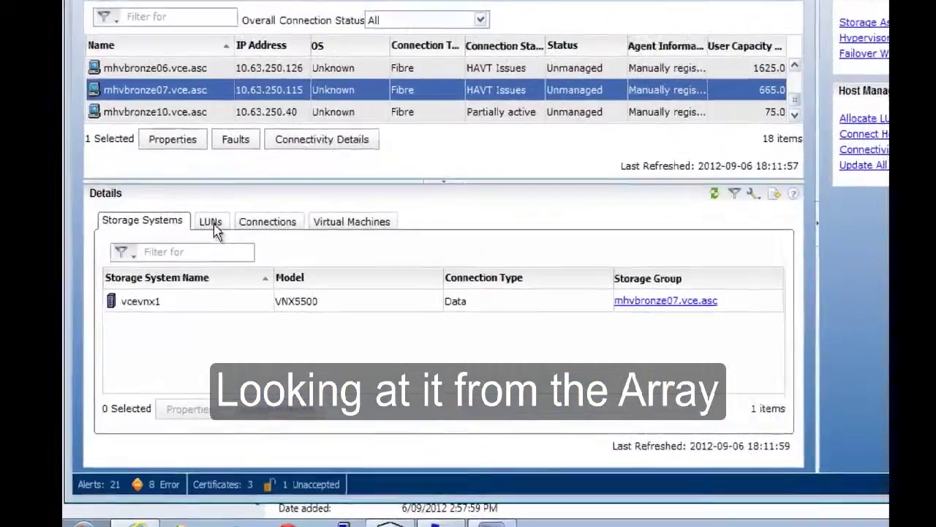
left_click(167, 262)
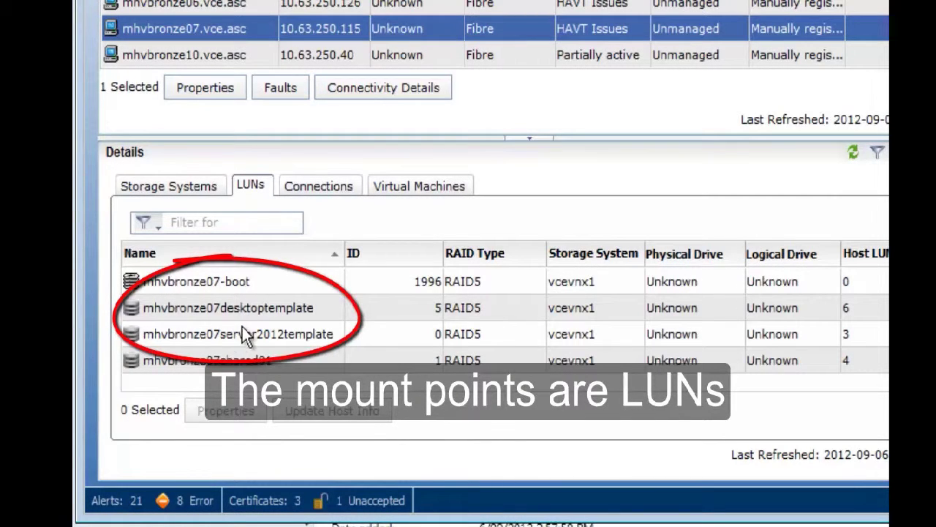
Review the properties of the mhvbronze07server2012template LUN and check the array's LUN snapshots
left_click(246, 334)
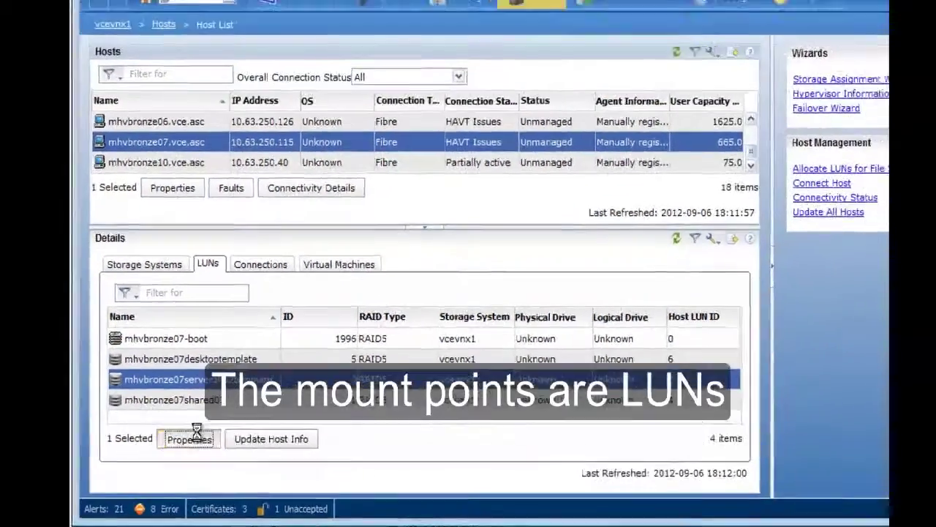
left_click(214, 419)
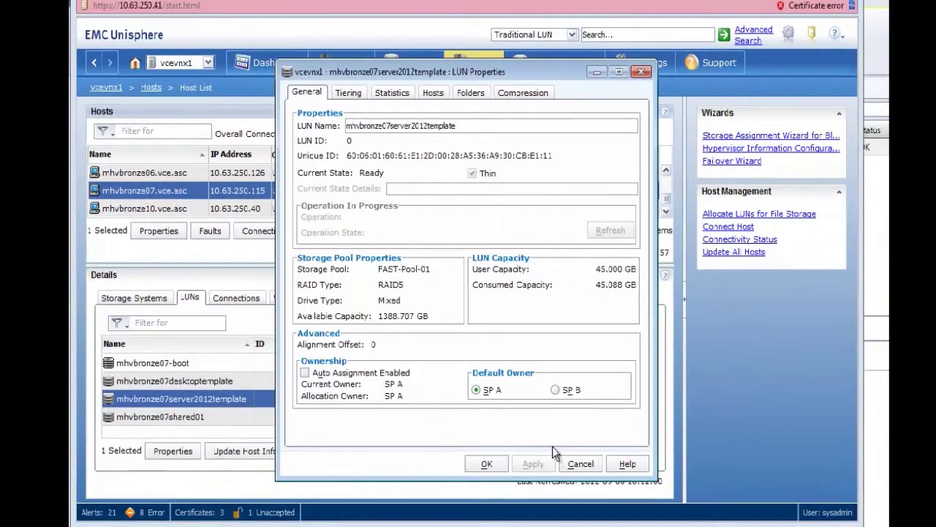
left_click(579, 464)
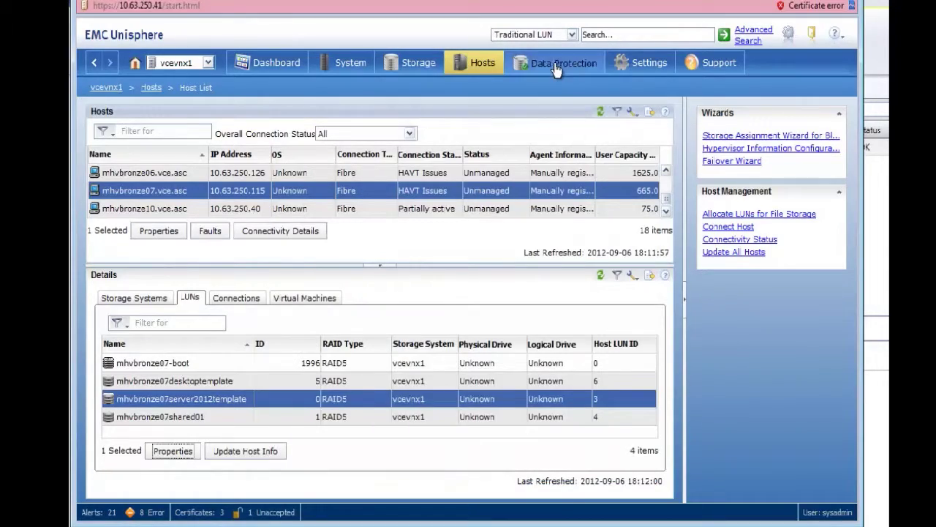
left_click(517, 64)
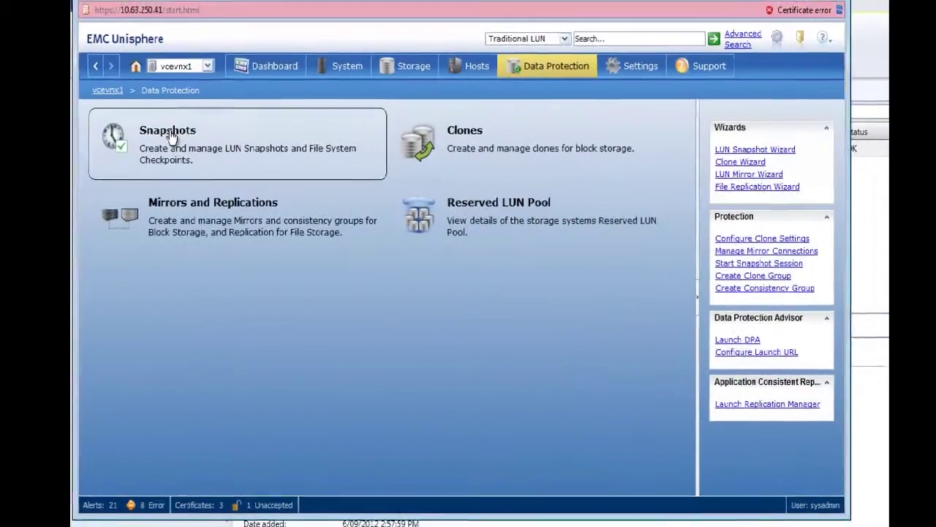
left_click(169, 134)
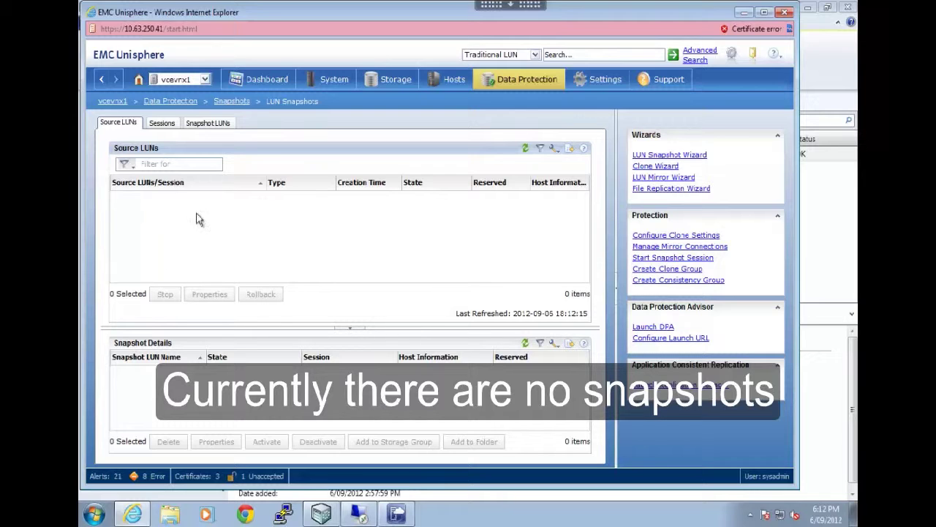
Switch to Virtual Machine Manager and start creating a virtual machine named slowvm1001 from the Windows Server 2012 - VMM02 disk in W2012-Server-01
left_click(395, 512)
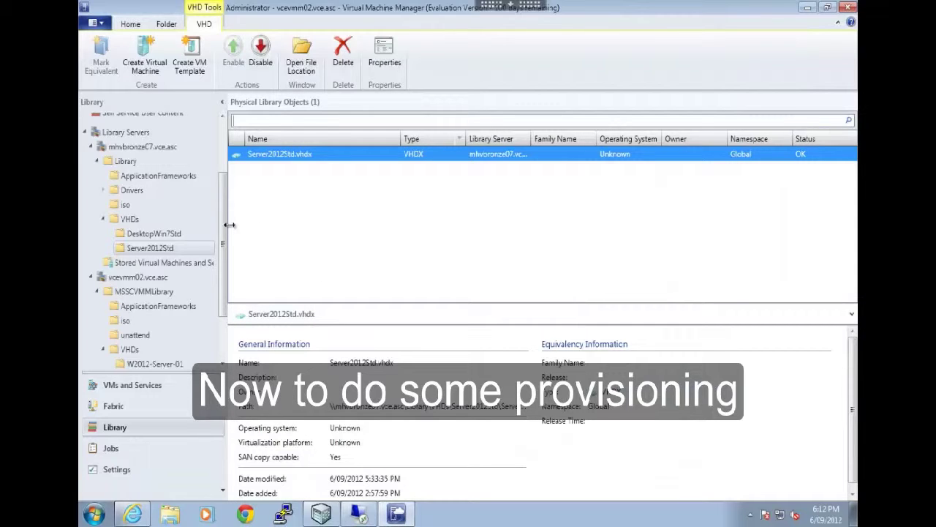
left_click_drag(223, 231, 209, 268)
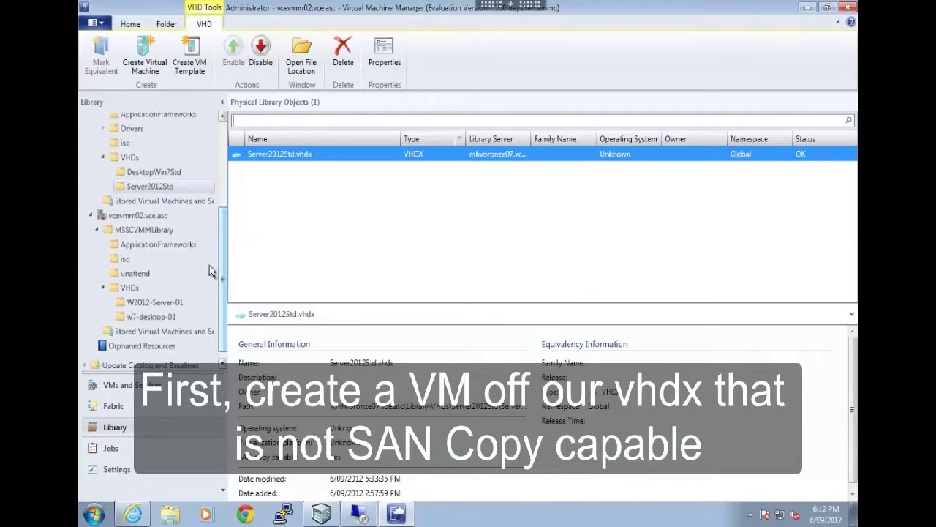
left_click(153, 304)
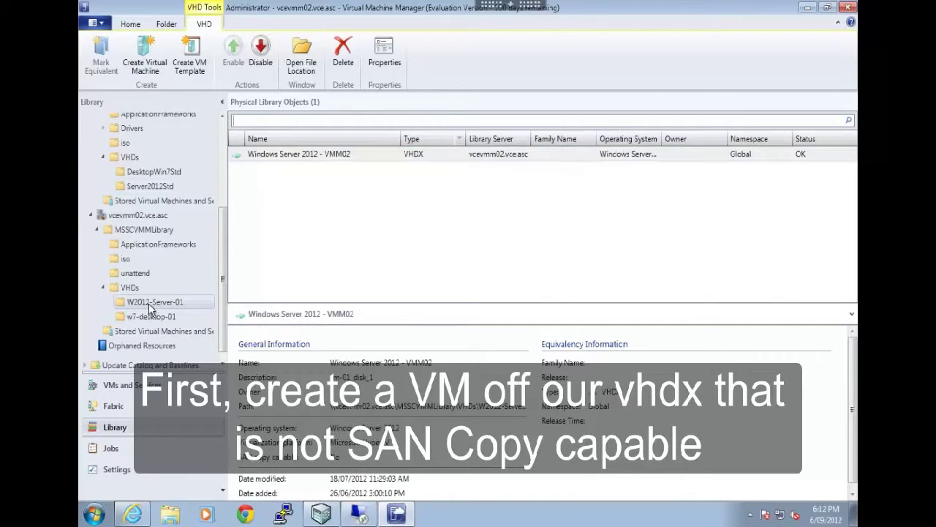
right_click(282, 159)
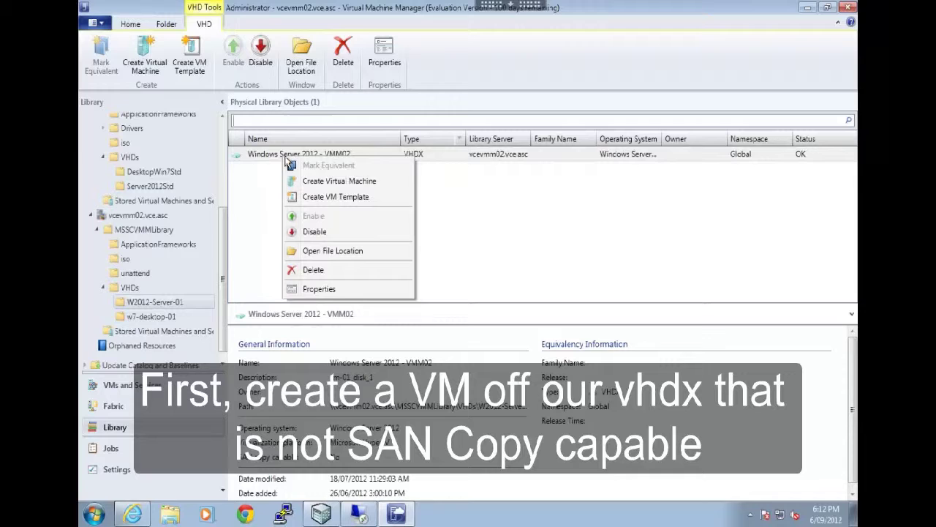
left_click(322, 184)
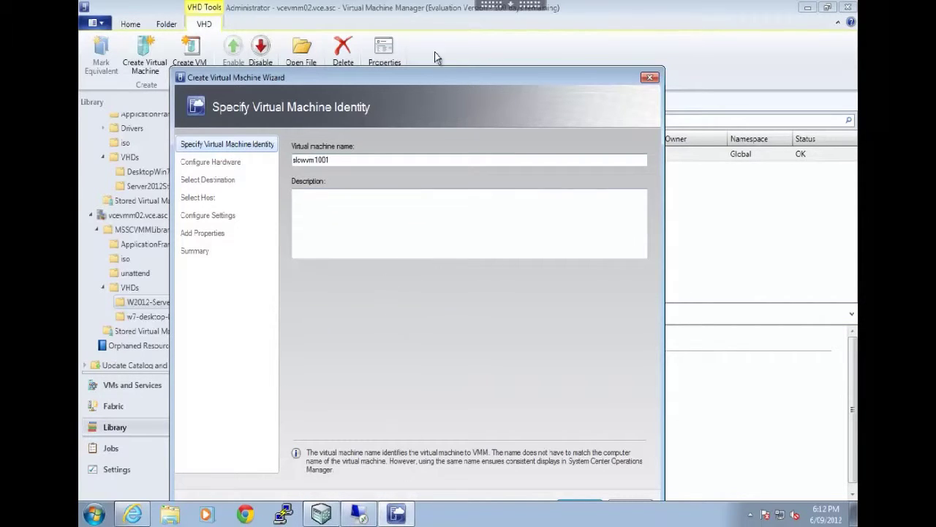
left_click_drag(439, 82, 444, 33)
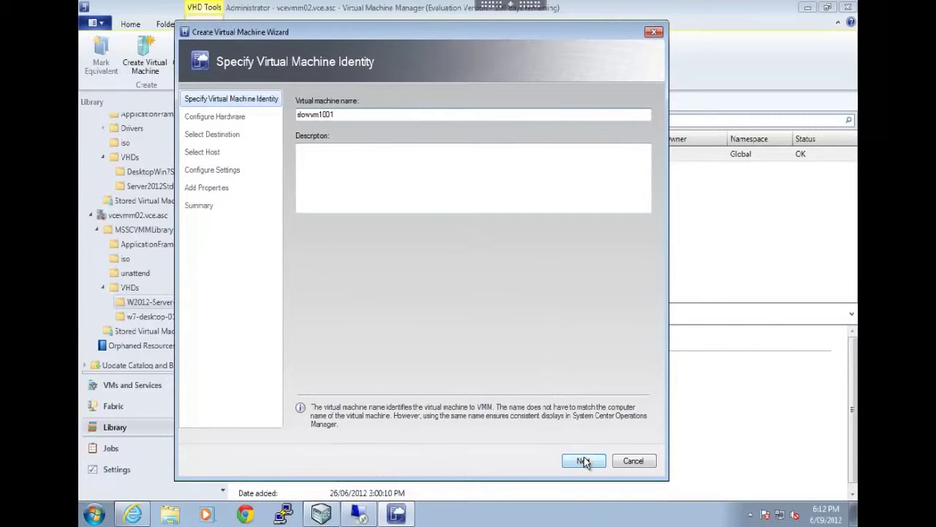
left_click(584, 461)
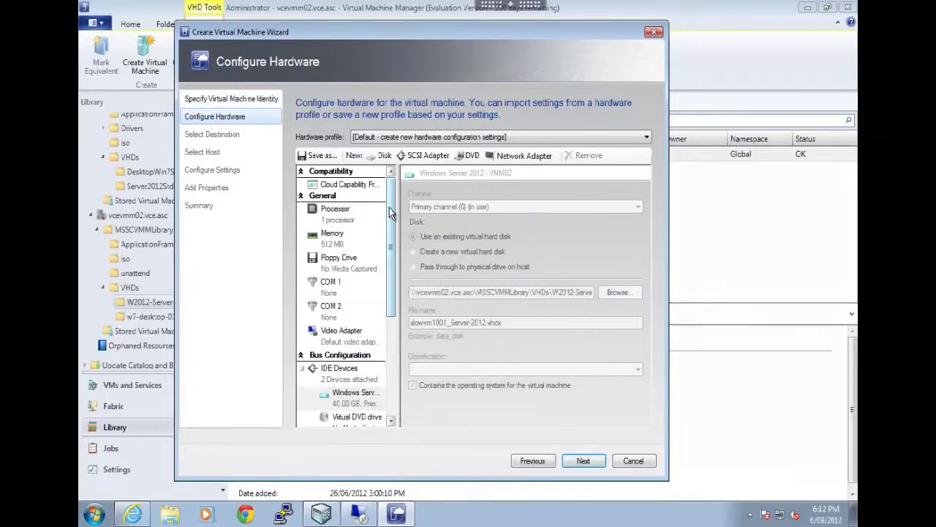
Make the virtual machine slowvm1001 highly available and keep placing it on a host as the destination
scroll(387, 336, "down", 5)
left_click(337, 338)
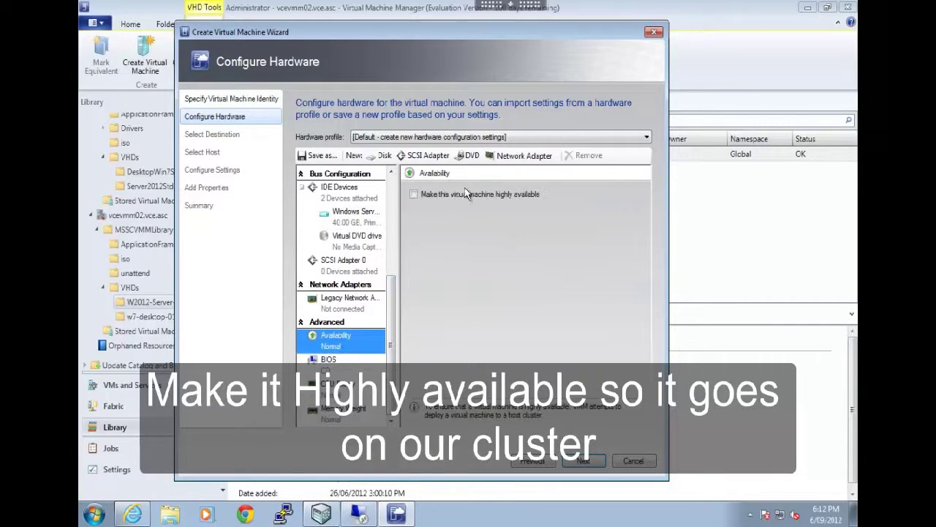
left_click(455, 192)
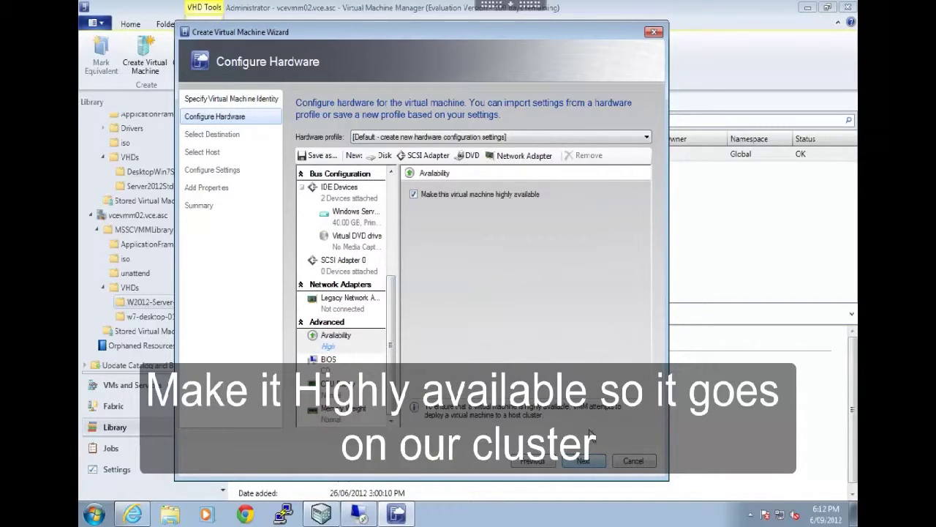
left_click(584, 460)
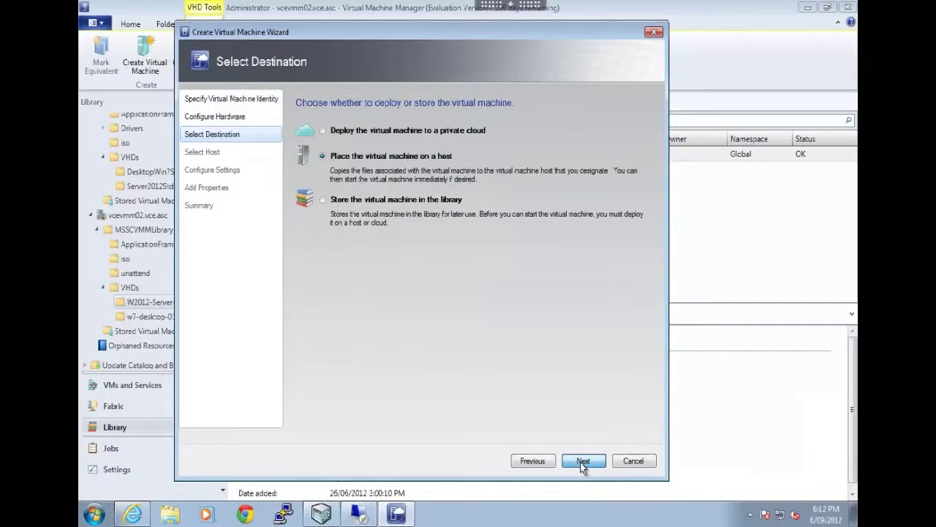
left_click(583, 462)
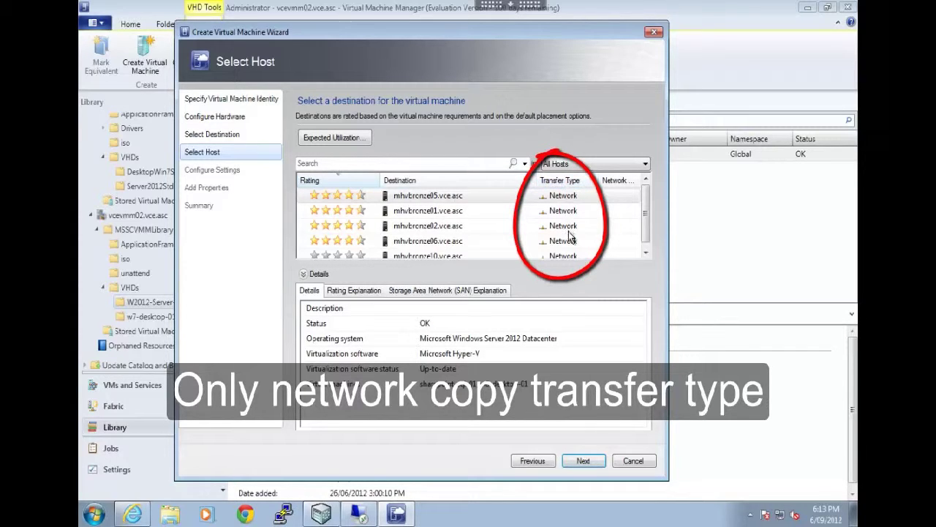
Choose mhvbronze02.vce.asc as the destination host and accept C:\ClusterStorage\Volume1\ as the virtual machine path
mouse_move(647, 218)
left_mouse_down()
mouse_move(647, 247)
mouse_move(647, 219)
left_mouse_up()
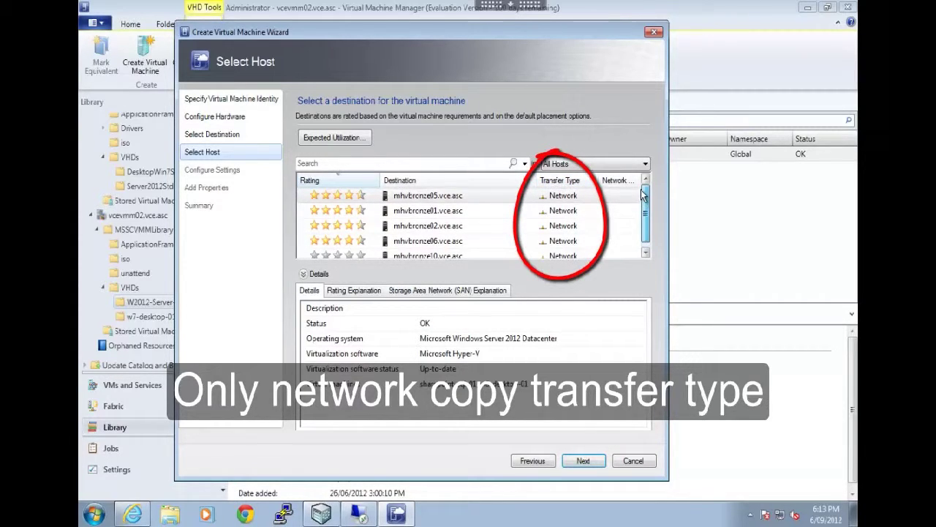
left_click(462, 225)
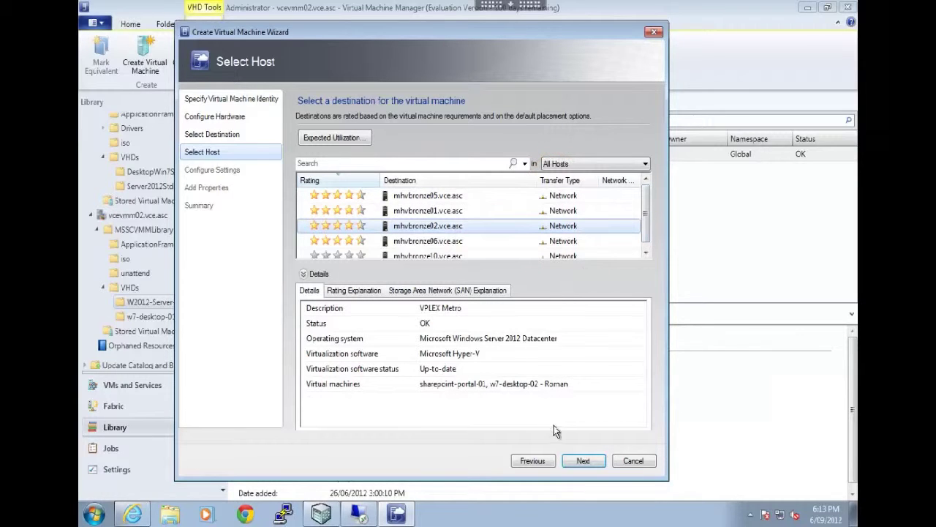
left_click(589, 461)
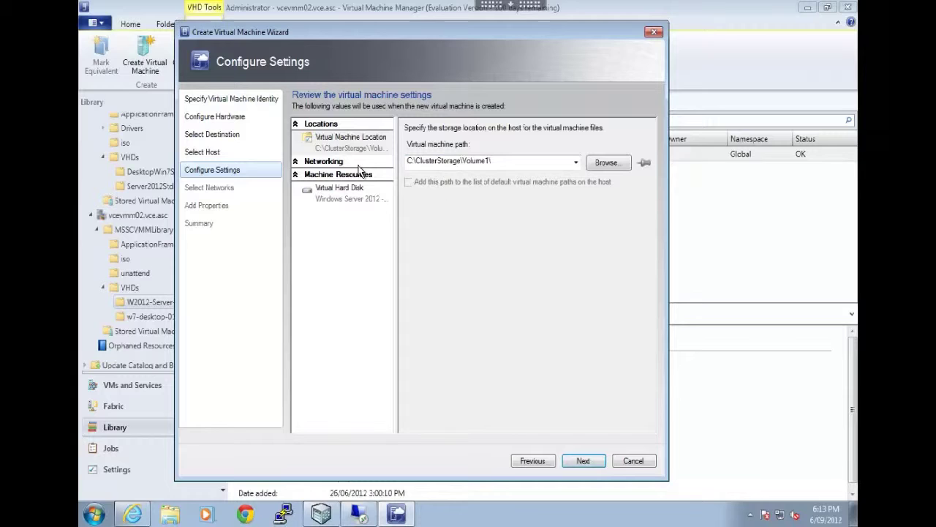
left_click(584, 461)
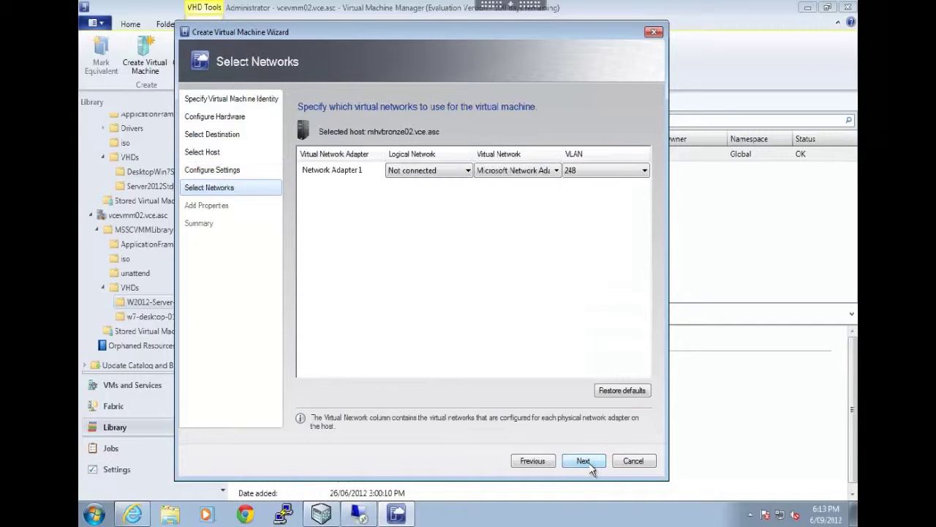
Connect Network Adapter 1 to the logical network Guest Virtual Switch 01, accept Windows Server 2012, and create slowvm1001
left_click(439, 172)
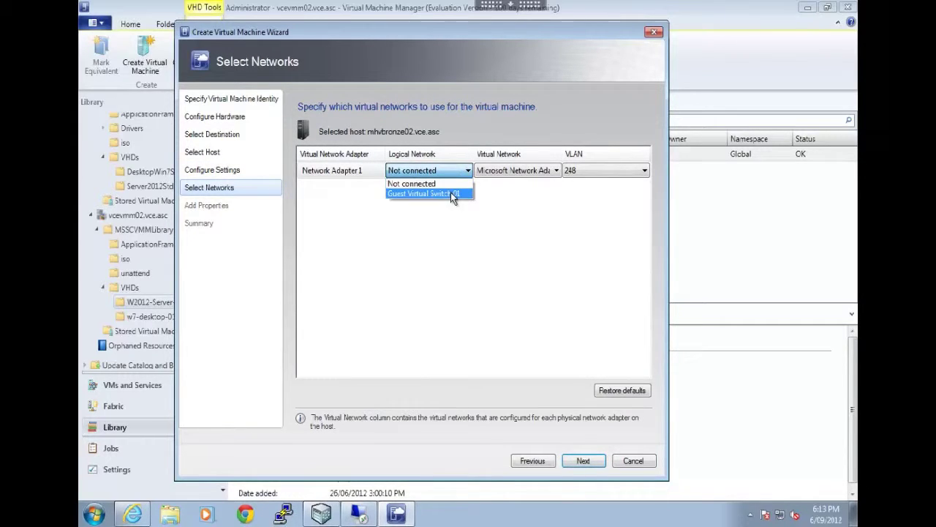
left_click(451, 192)
left_click(581, 462)
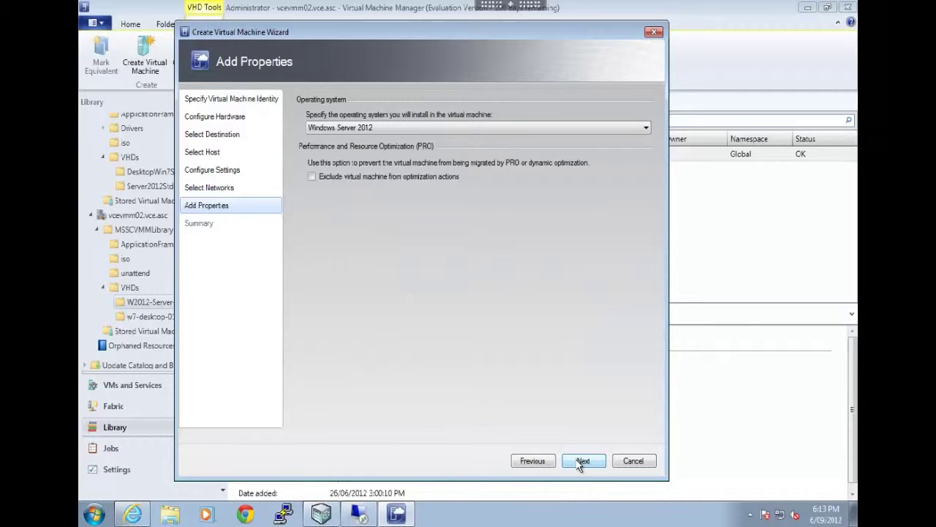
left_click(581, 463)
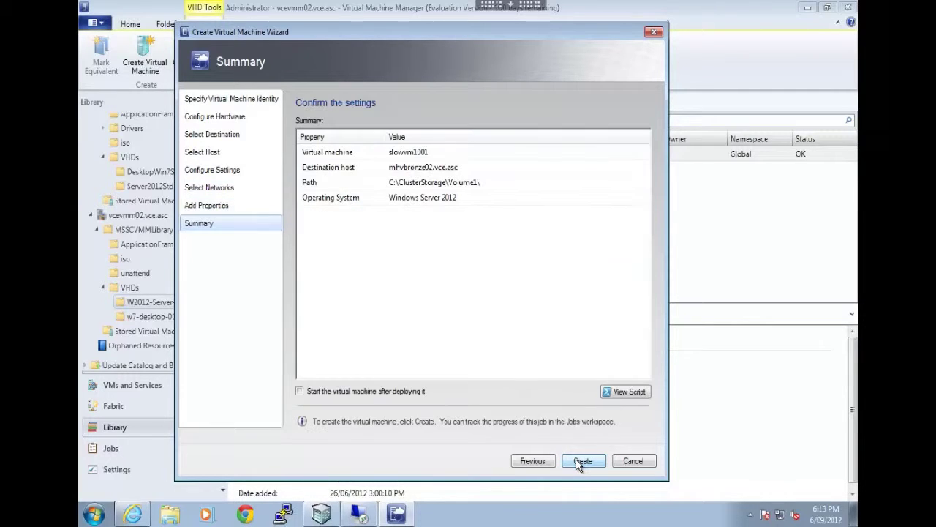
left_click(579, 464)
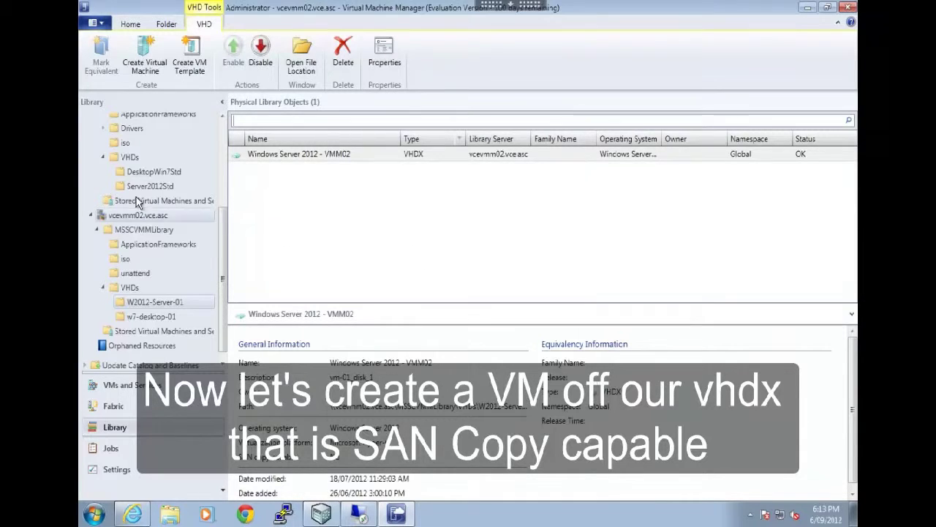
Start creating a virtual machine named fastvm1001 from Server2012Std.vhdx in the Server2012Std folder on mhvbronze07
left_click_drag(224, 225, 222, 190)
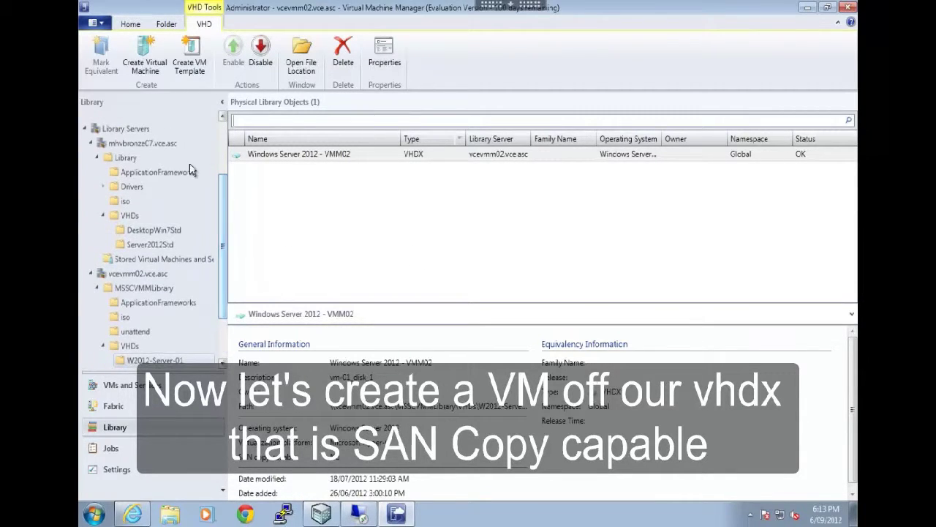
left_click(148, 246)
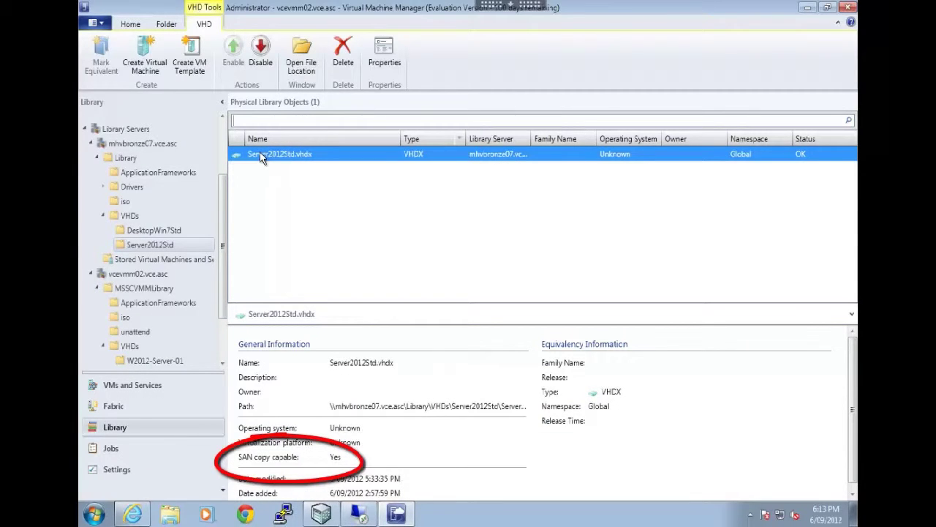
right_click(259, 155)
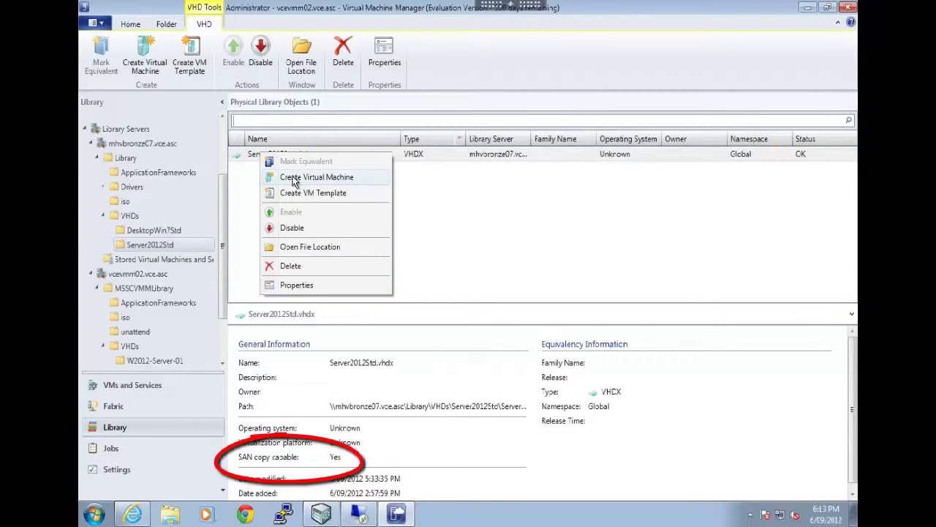
left_click(291, 176)
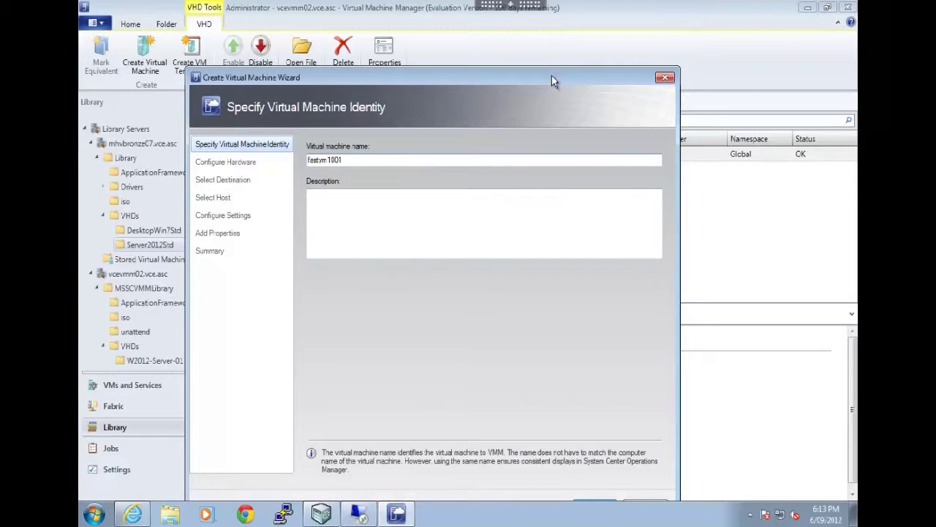
left_click_drag(552, 75, 560, 45)
left_click(602, 476)
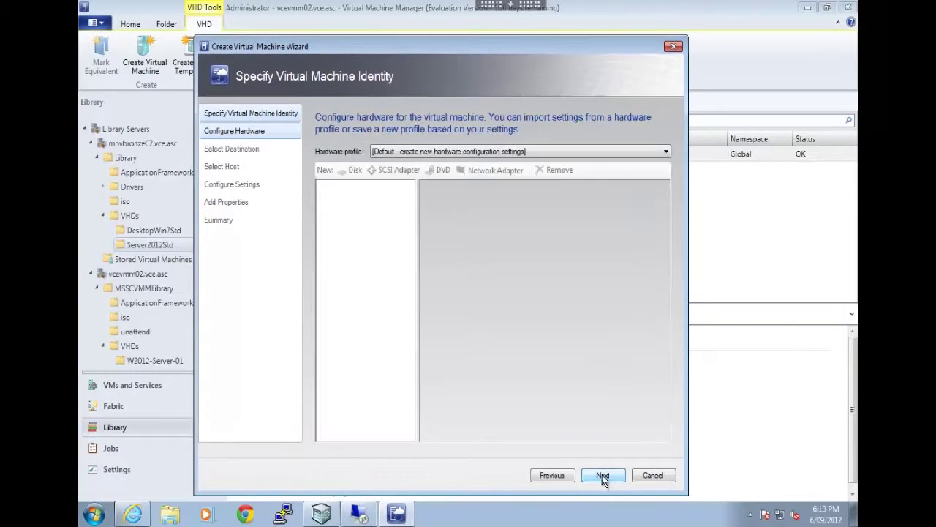
Keep the default hardware profile for fastvm1001, make it highly available, and place it on a host
left_click(417, 153)
left_click(416, 155)
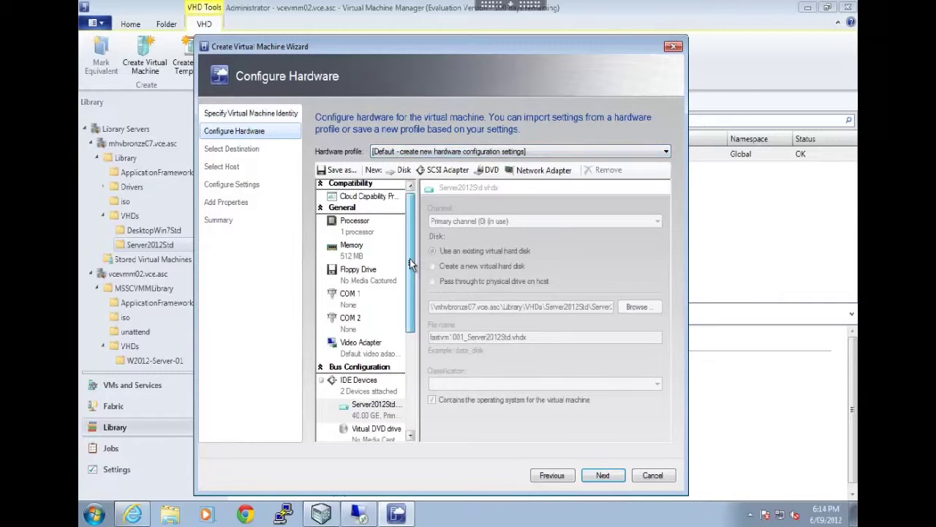
scroll(406, 307, "down", 5)
left_click(366, 356)
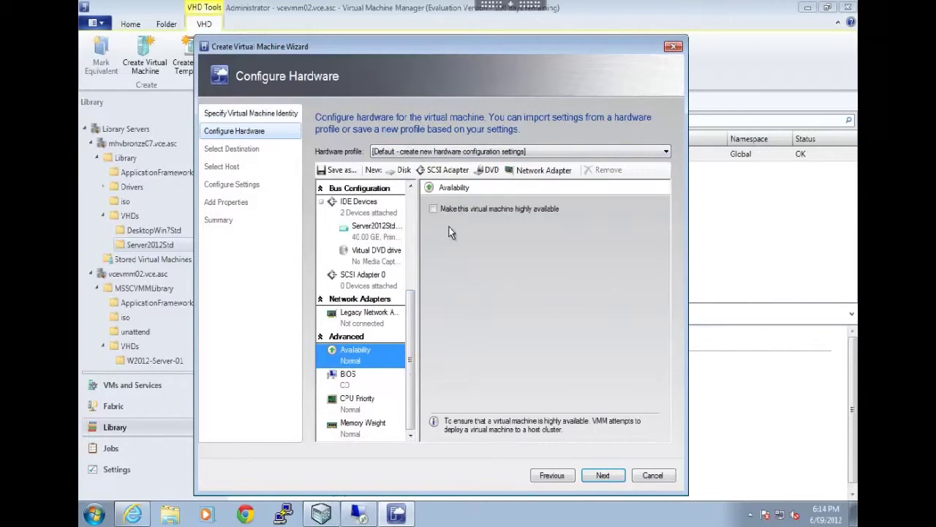
left_click(434, 209)
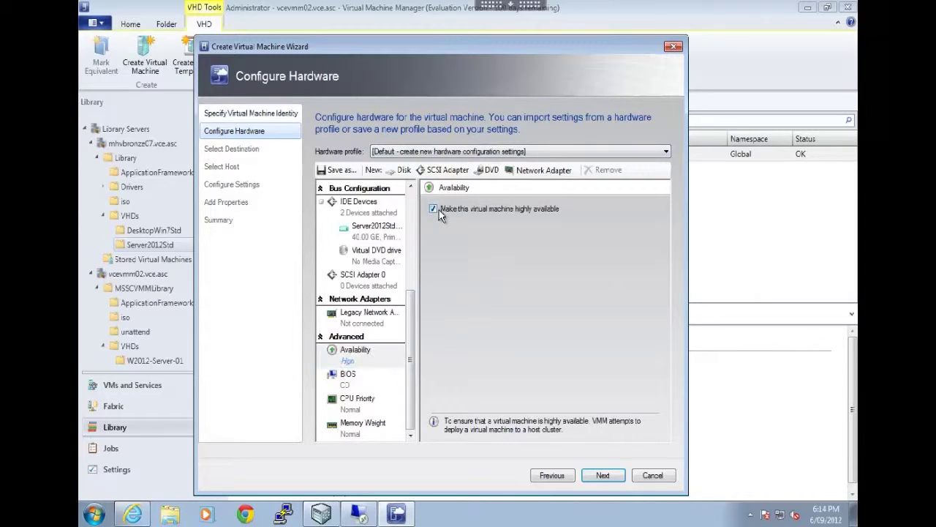
left_click(603, 475)
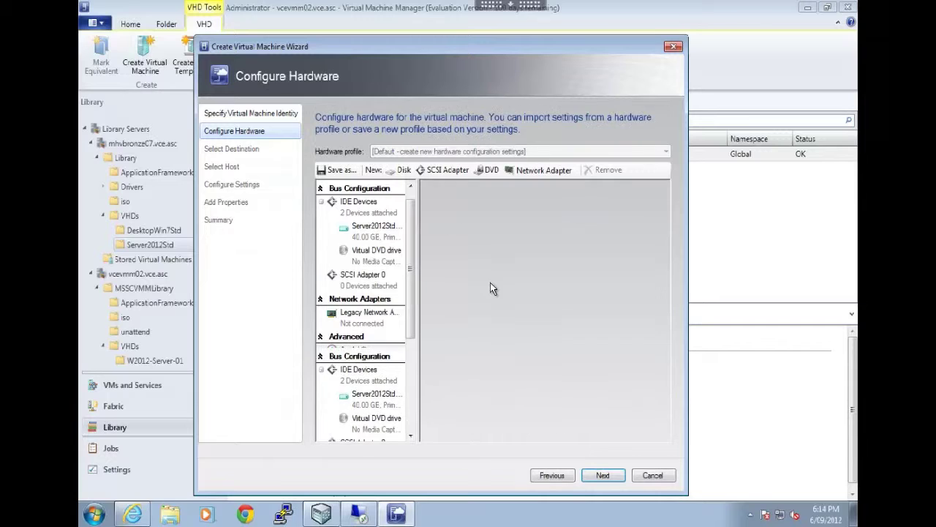
left_click(603, 475)
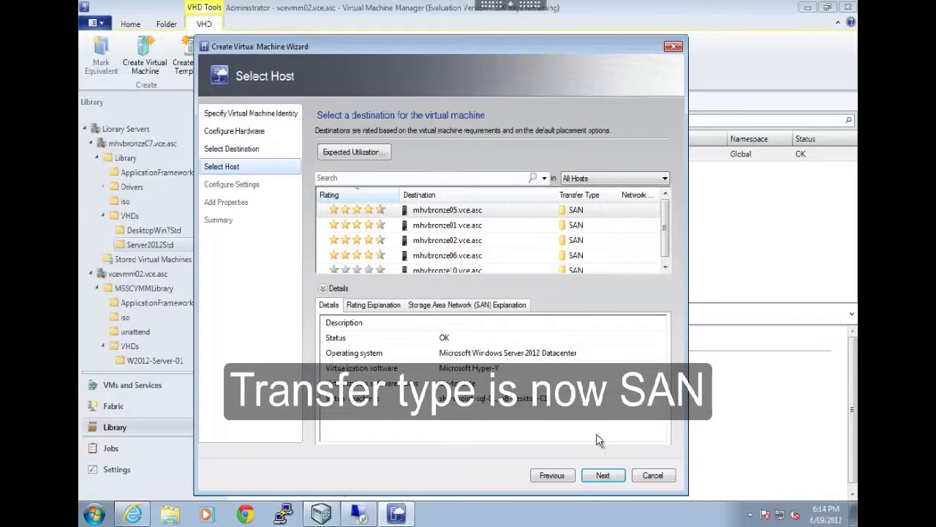
Accept mhvbronze05.vce.asc as the destination host and set the virtual machine path to C:\ClusterStorage\Volume1
left_click(602, 477)
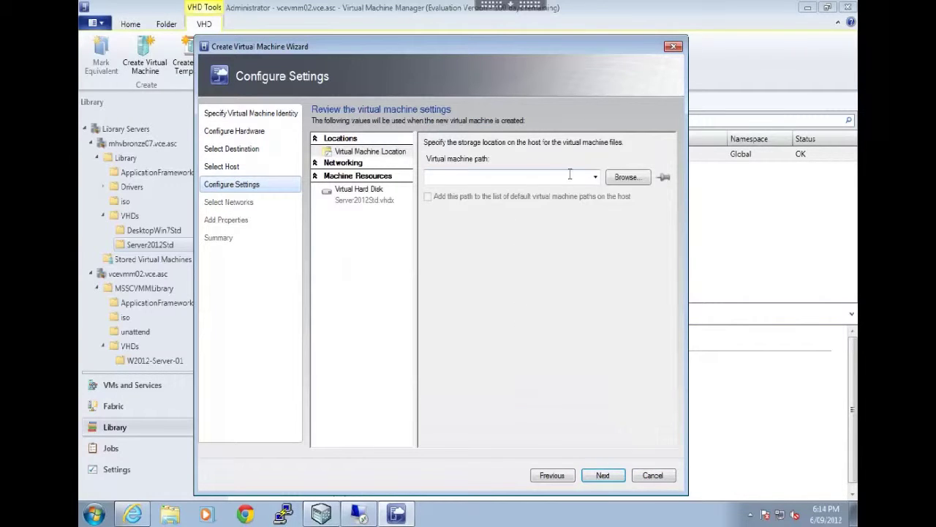
left_click(595, 177)
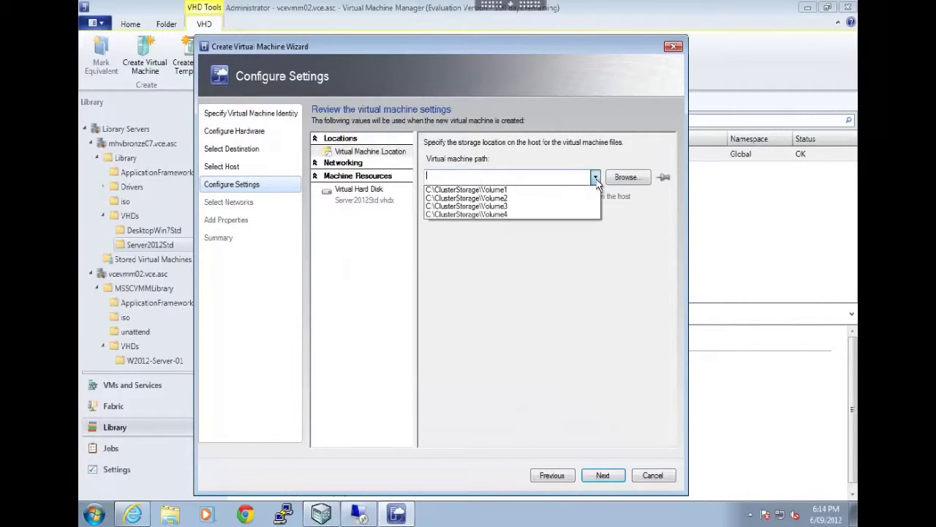
left_click(546, 190)
left_click(599, 477)
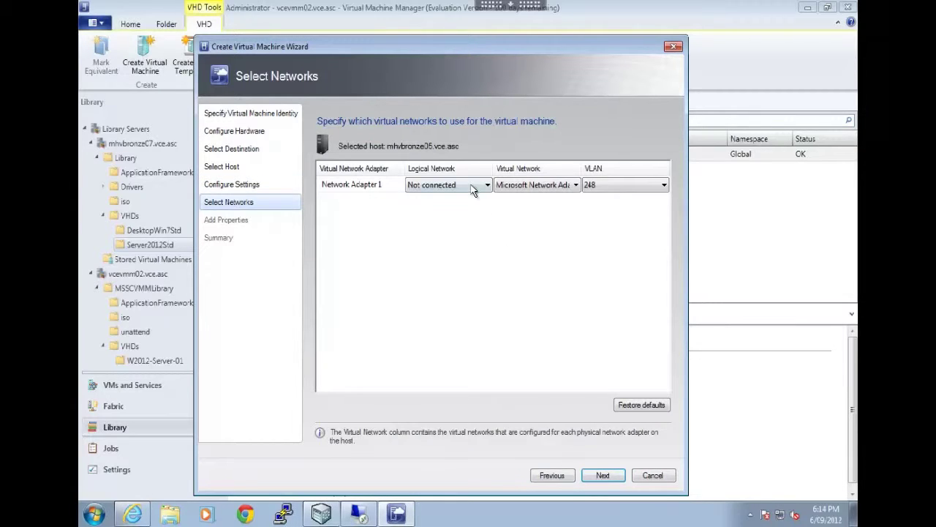
Connect fastvm1001's Network Adapter 1 to Guest Virtual Switch 01, accept Windows Server 2012 as operating system, and create the machine
left_click(472, 187)
left_click(465, 209)
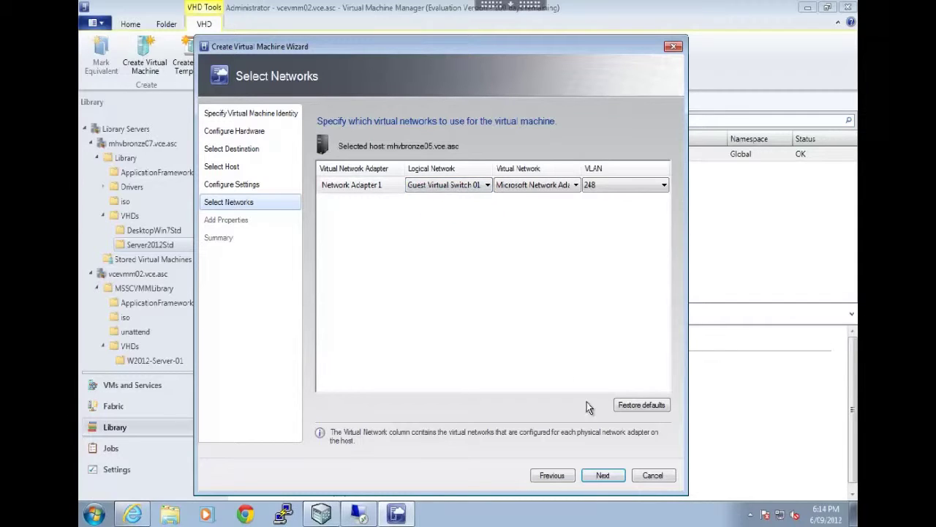
left_click(604, 476)
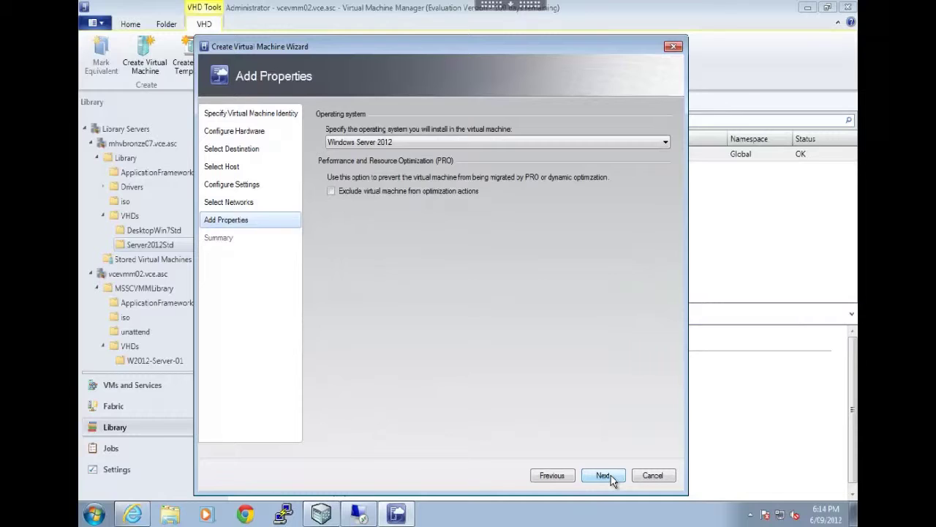
left_click(605, 475)
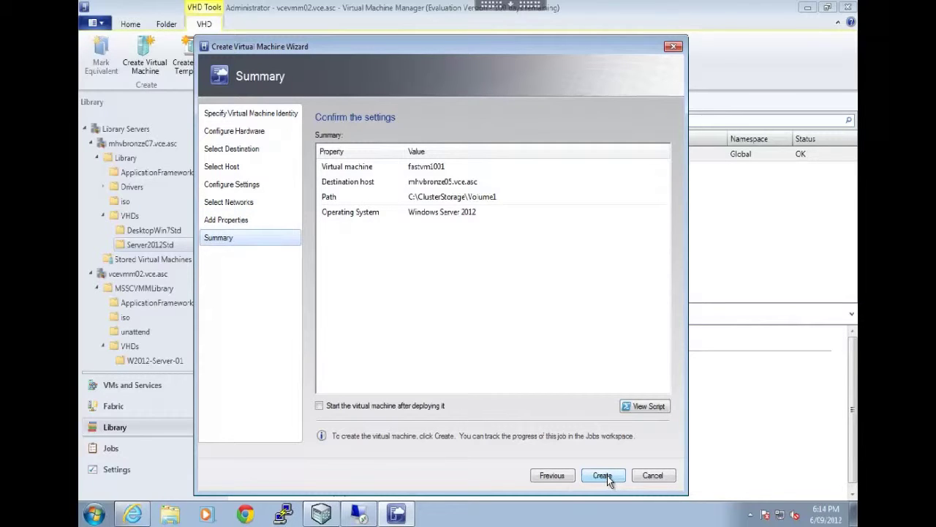
left_click(607, 475)
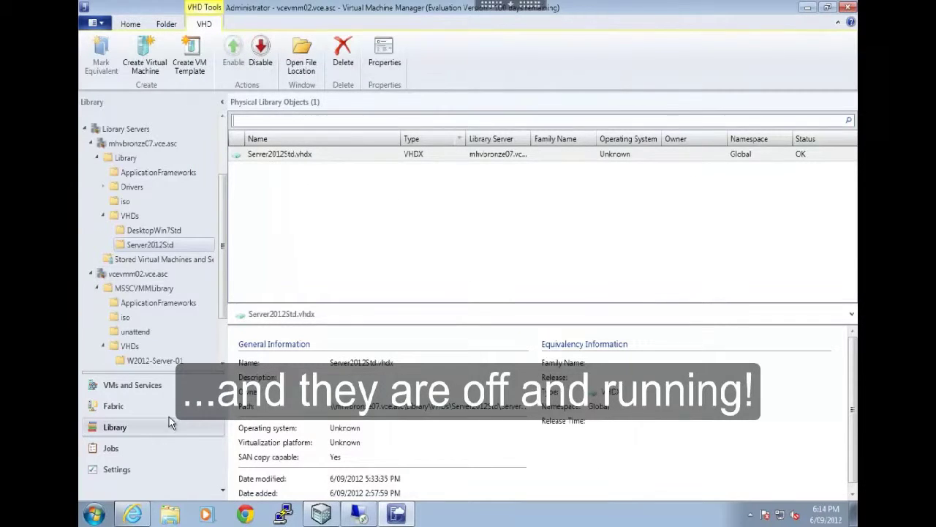
Compare the deployment steps and progress of the slowvm1001 and fastvm1001 creation jobs, widening the step names to read them
left_click(170, 448)
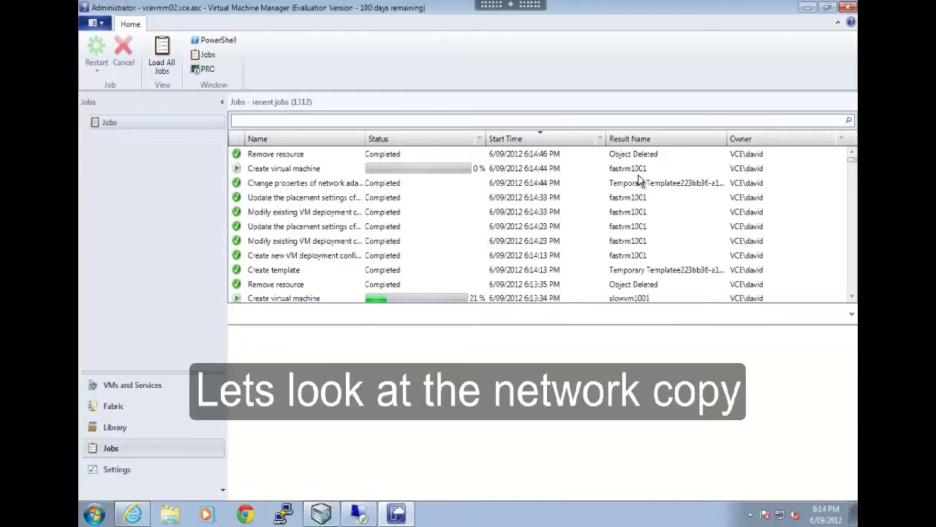
left_click(437, 297)
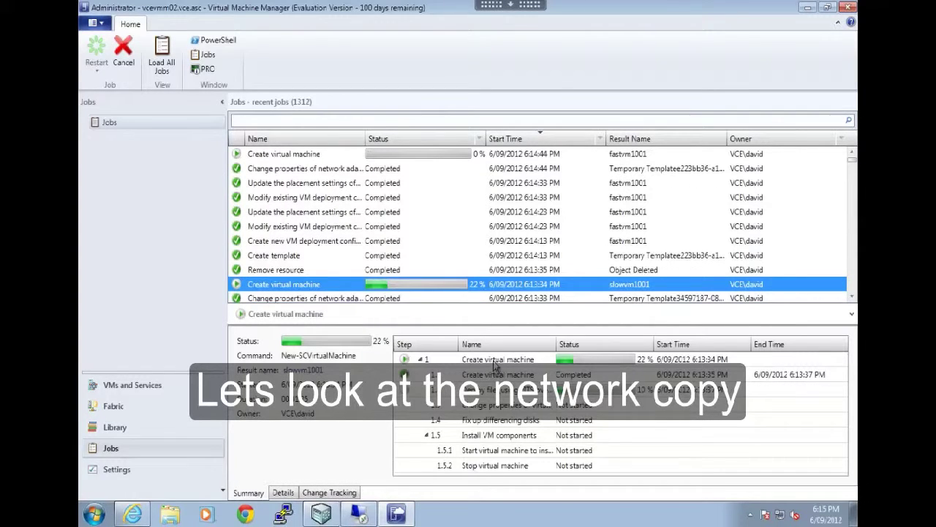
left_click_drag(556, 344, 716, 348)
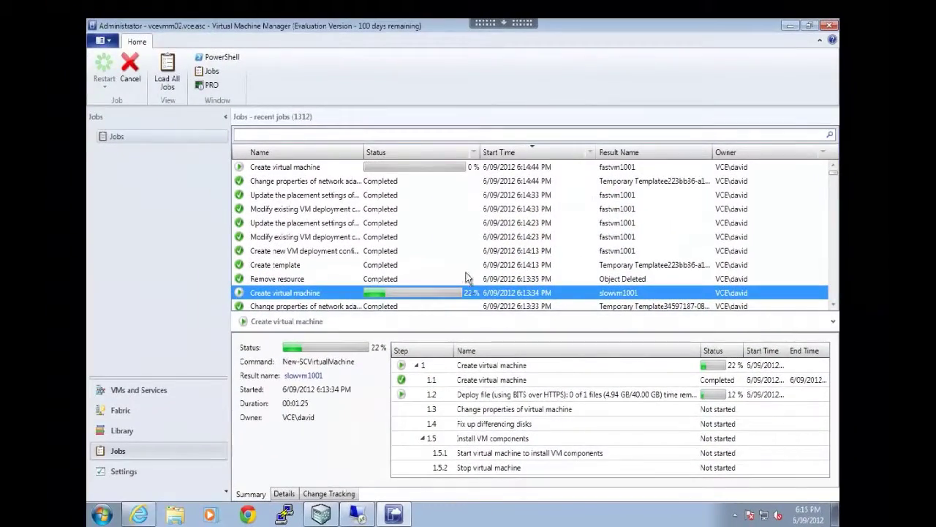
left_click(447, 166)
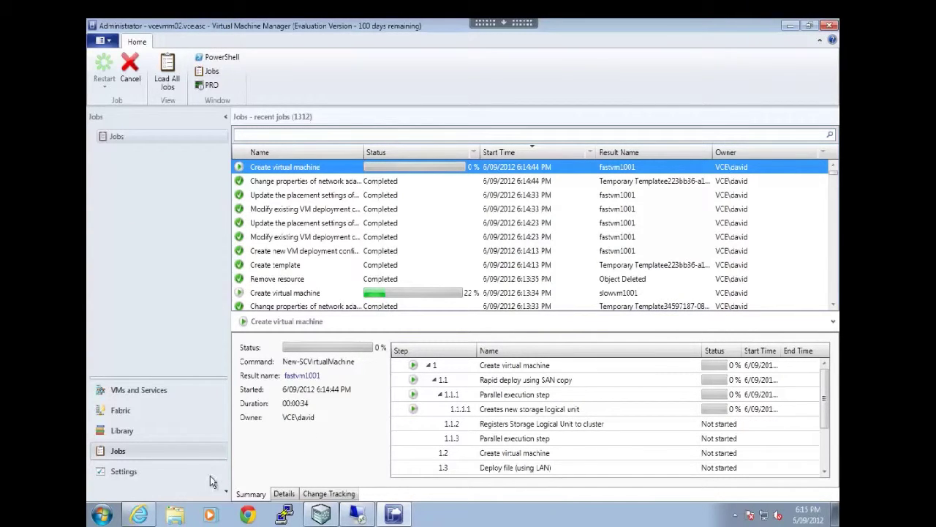
Switch to EMC Unisphere, refresh the source LUNs and expand mhvbronze07server2012template to check its snapshot sessions, then return to Virtual Machine Manager
mouse_move(147, 515)
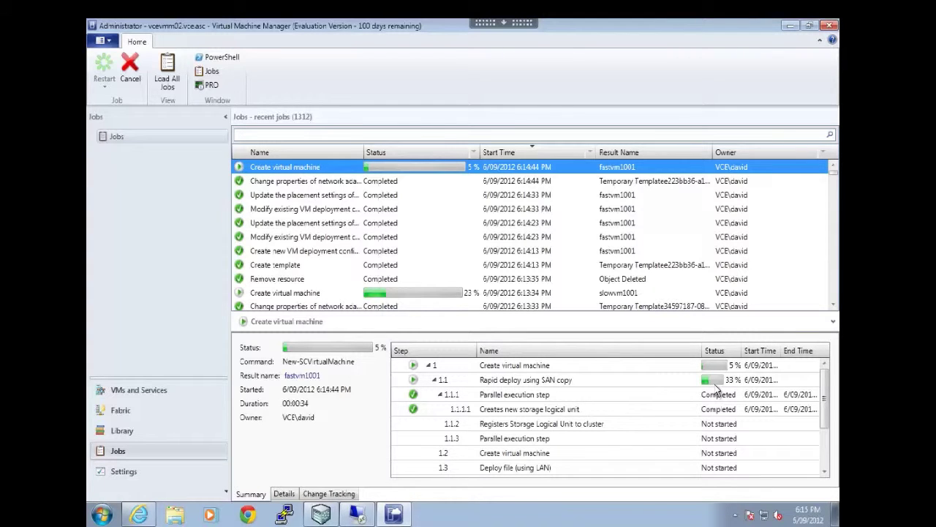
left_click(139, 515)
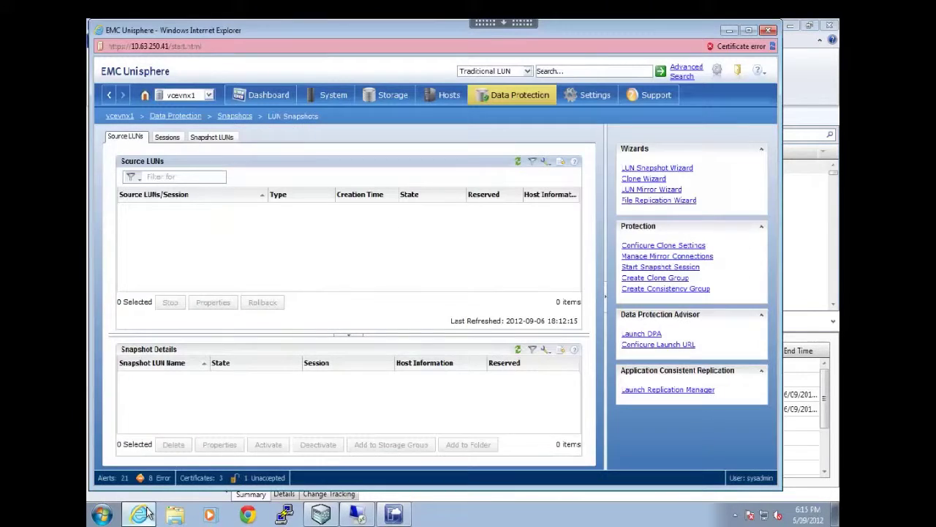
left_click(517, 162)
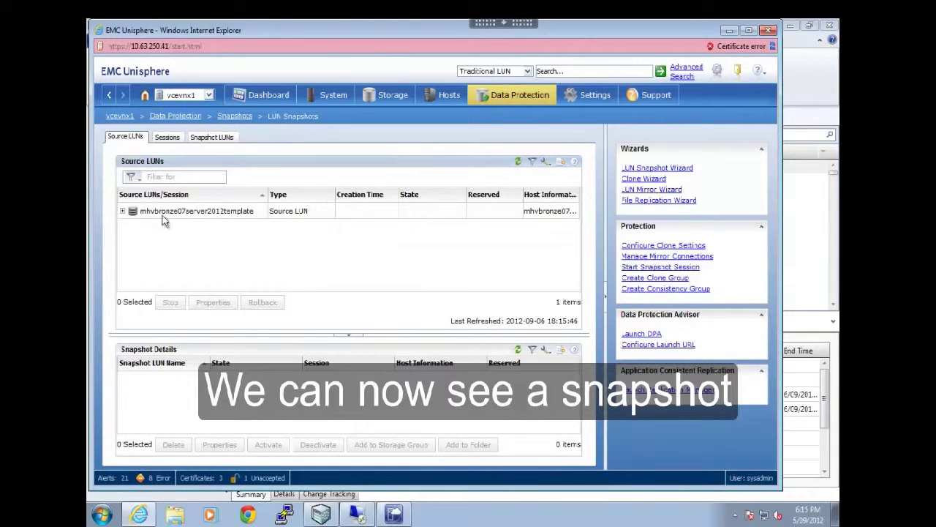
left_click(122, 211)
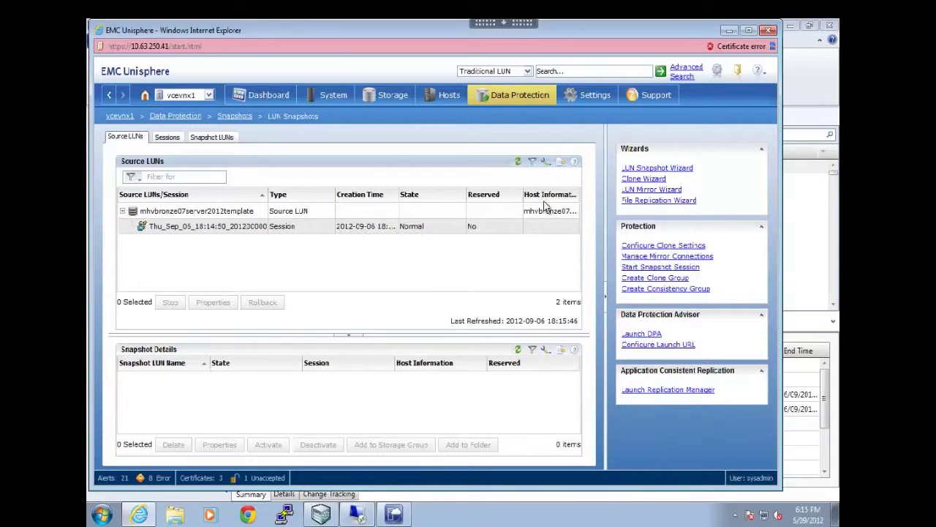
left_click(727, 33)
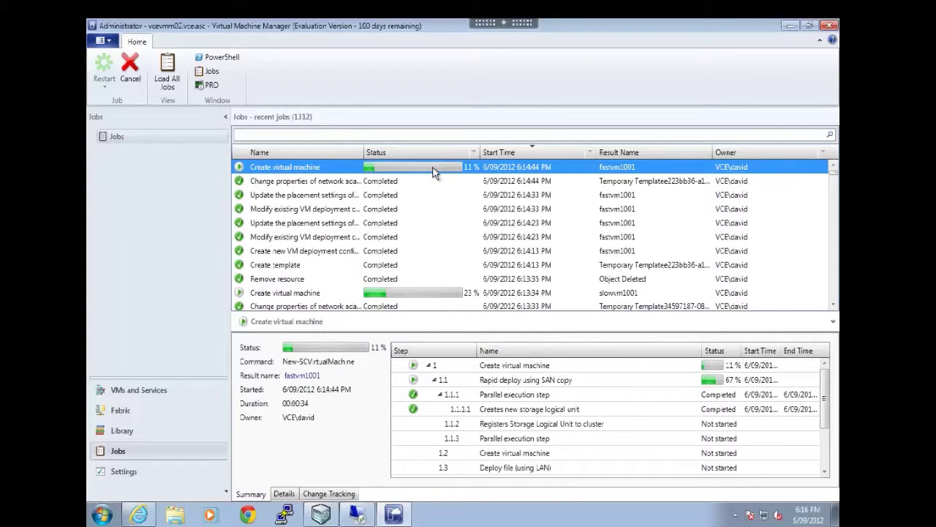
Check the slowvm1001 creation job's network file deployment, making room for the full step name with its remaining time
left_click(426, 293)
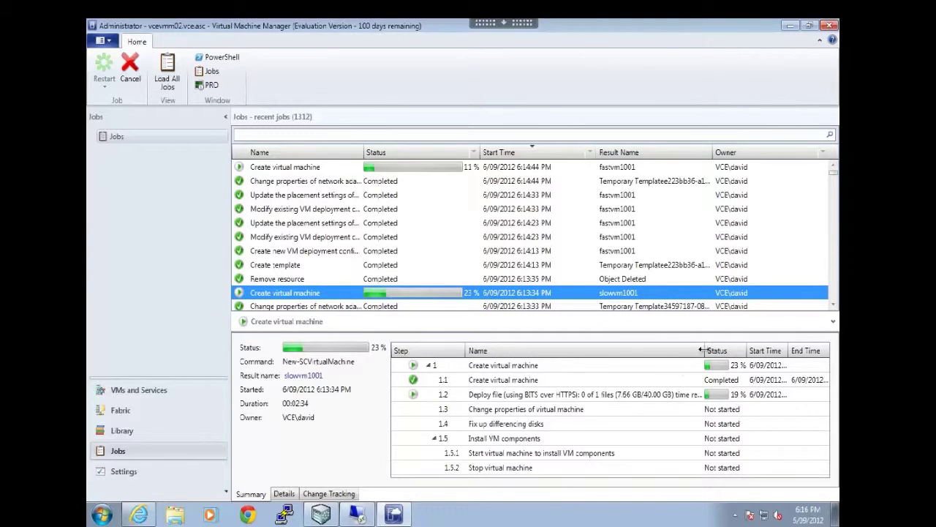
left_click_drag(704, 351, 757, 354)
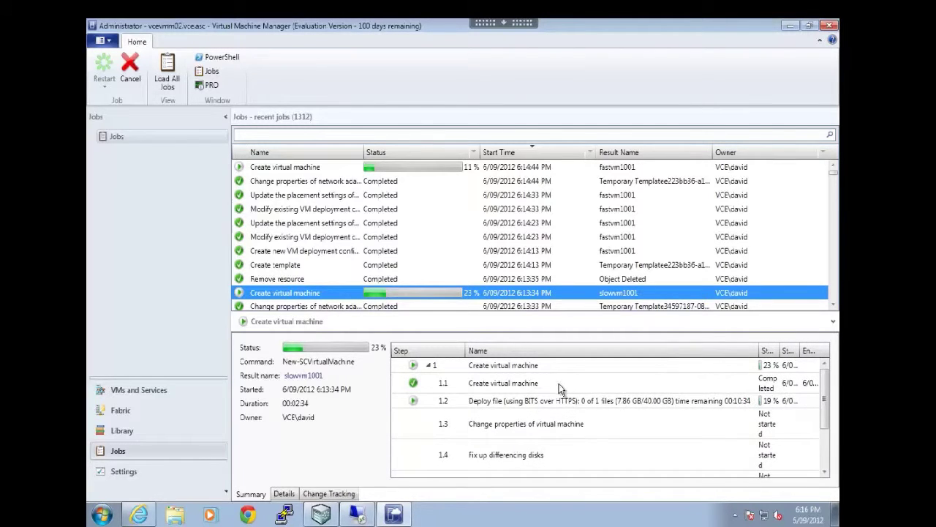
left_click_drag(232, 395, 168, 394)
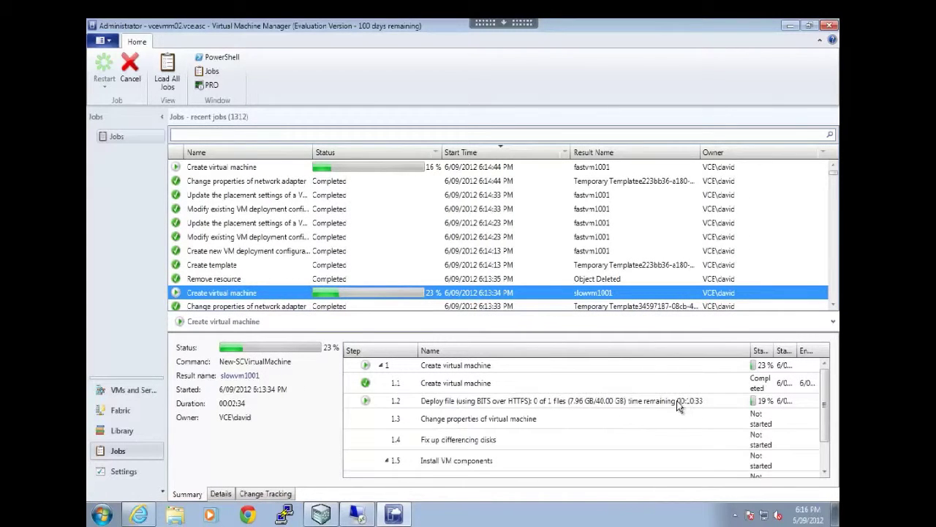
left_click_drag(752, 352, 708, 359)
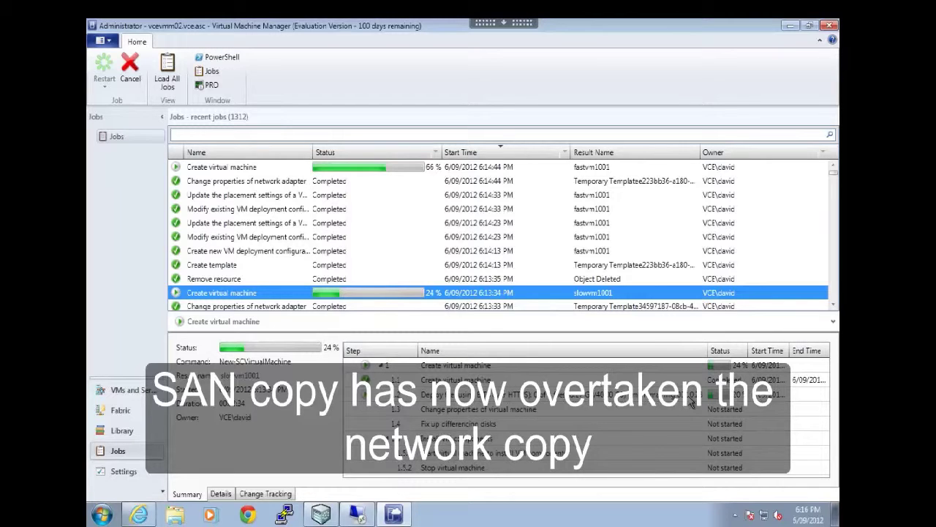
Review the fastvm1001 job's steps from SAN copy and LUN registration to VM components, and compare with the slowvm1001 job's remaining deployment time
left_click(369, 169)
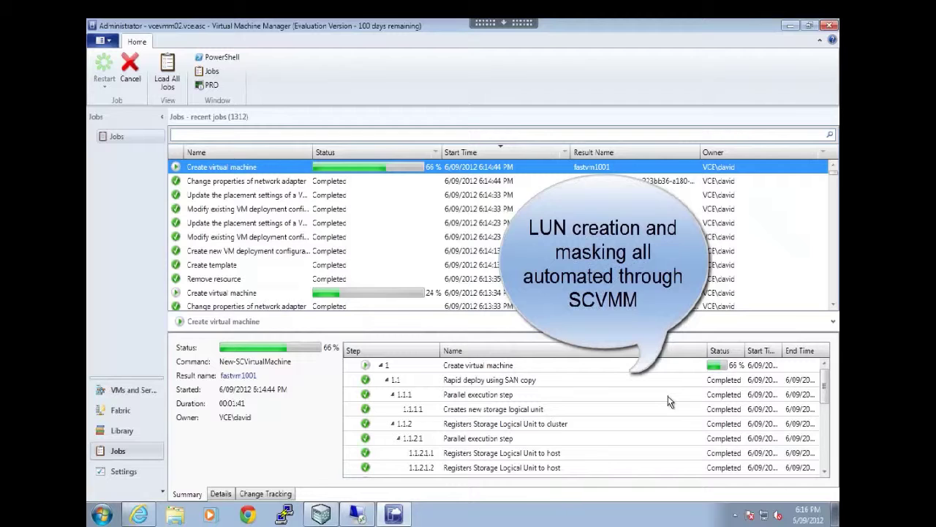
scroll(666, 399, "down", 2)
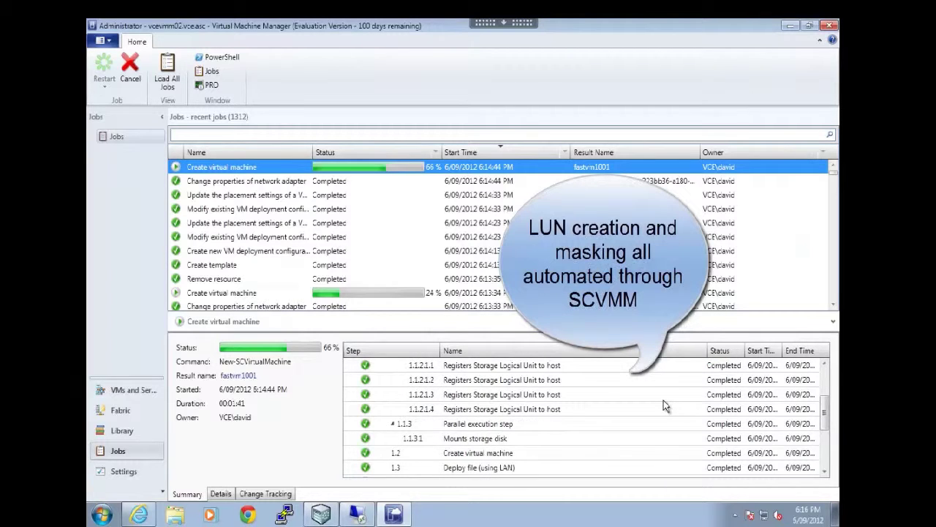
scroll(663, 400, "down", 1)
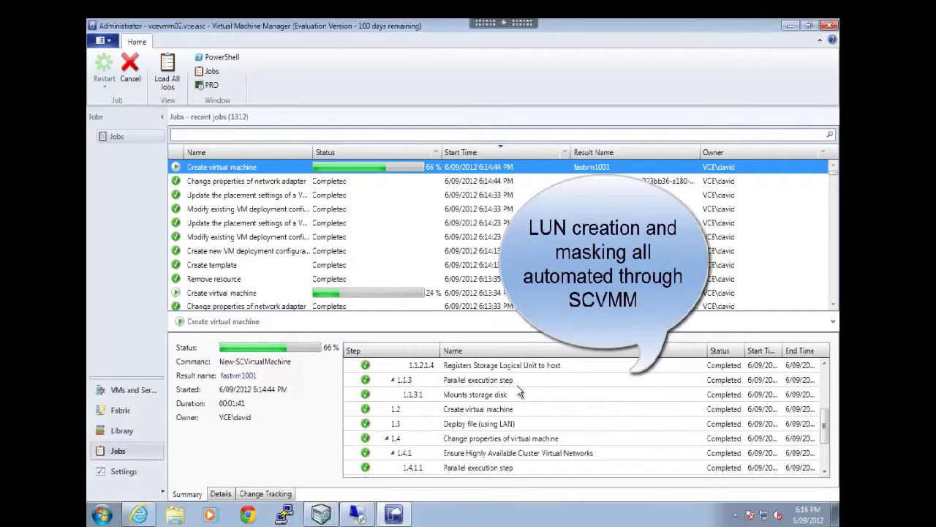
scroll(512, 394, "up", 2)
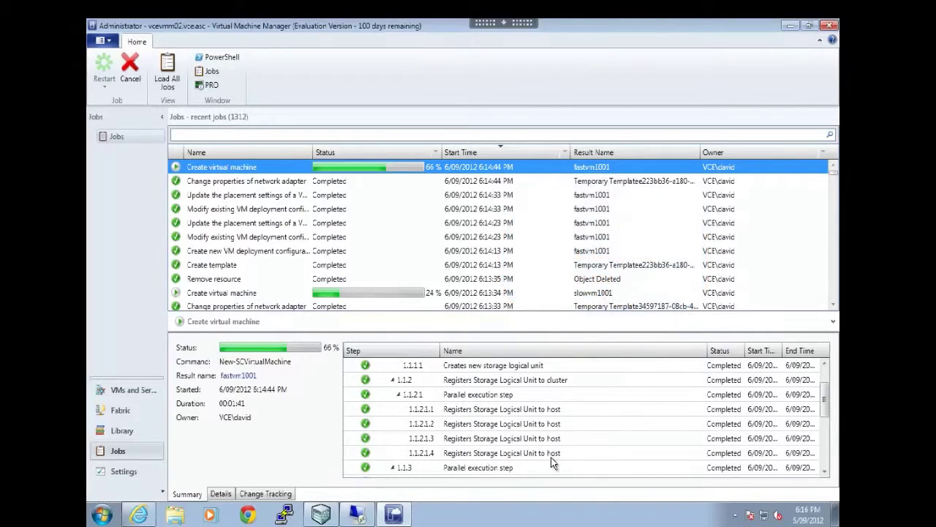
scroll(550, 455, "down", 1)
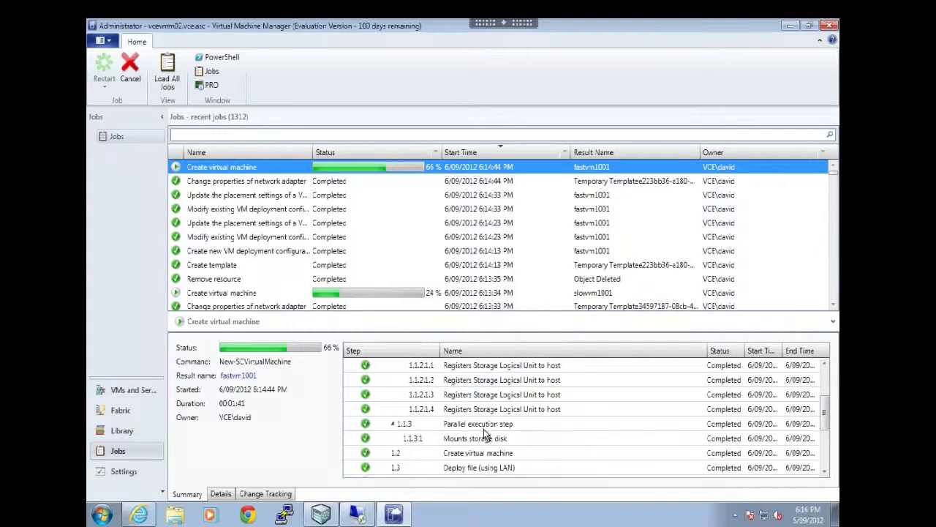
scroll(483, 431, "down", 1)
scroll(484, 437, "down", 1)
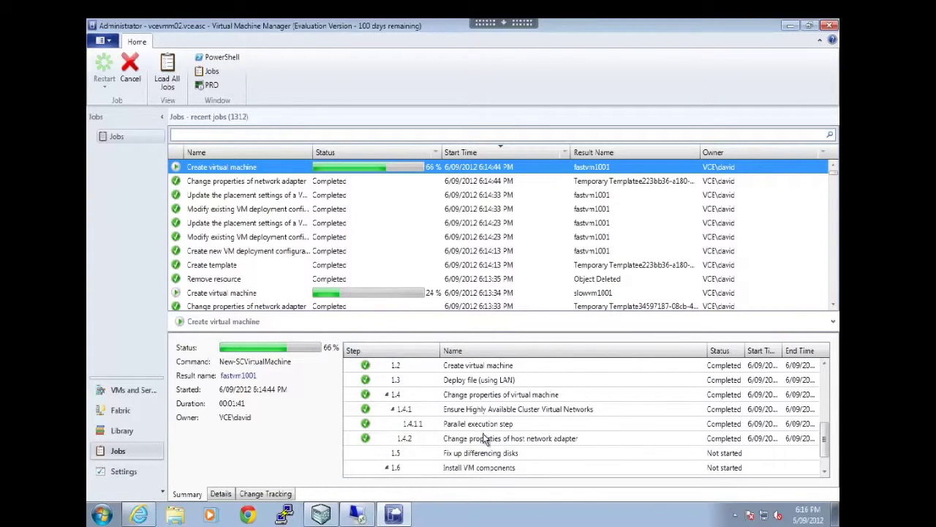
scroll(483, 434, "down", 1)
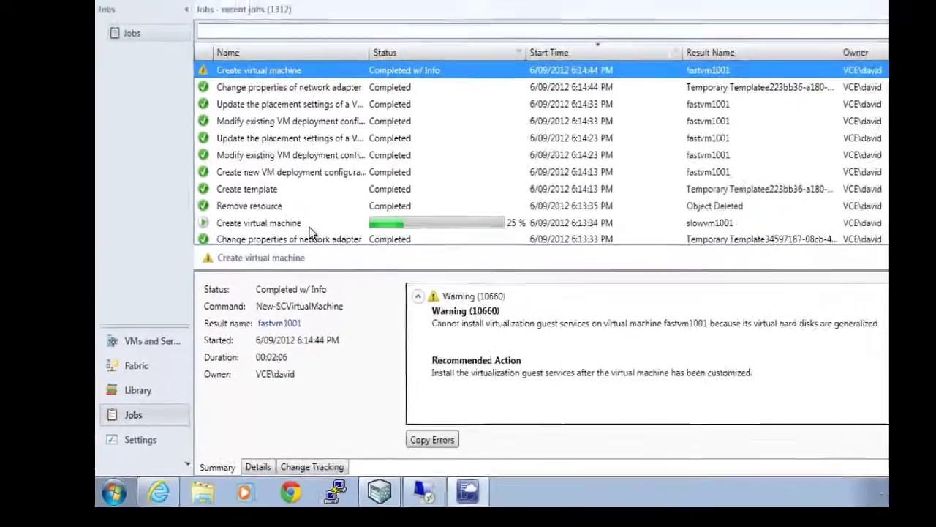
left_click(358, 168)
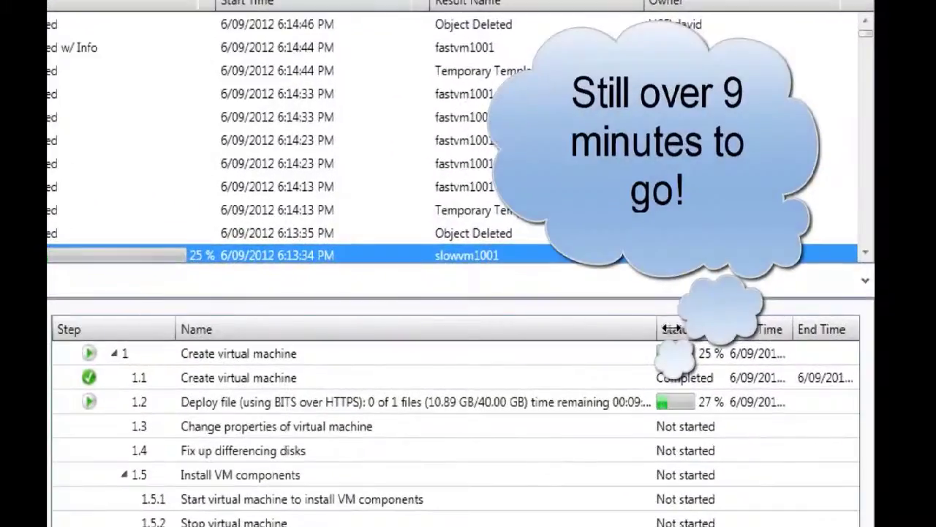
mouse_move(670, 328)
left_mouse_down()
mouse_move(687, 328)
mouse_move(679, 329)
left_mouse_up()
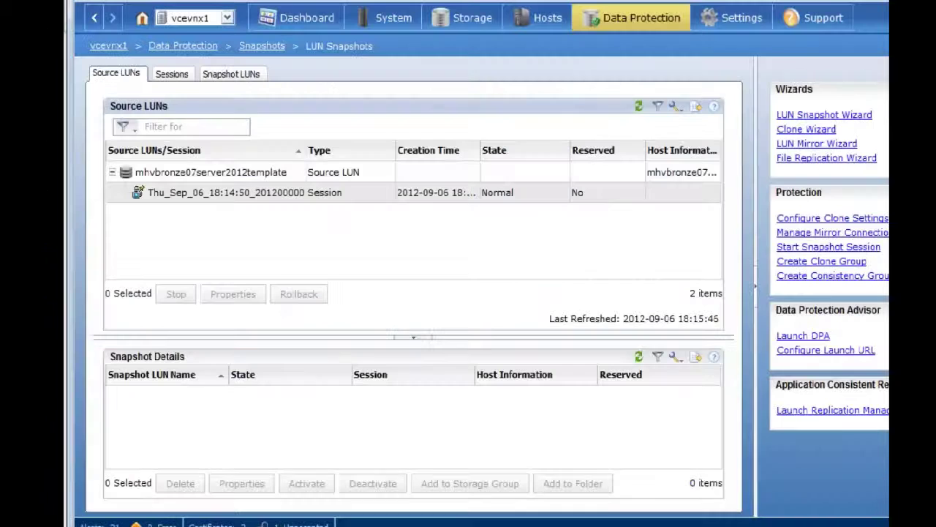
In EMC Unisphere, inspect the source LUN mhvbronze07server2012template and the available actions for its snapshot session
left_click(204, 196)
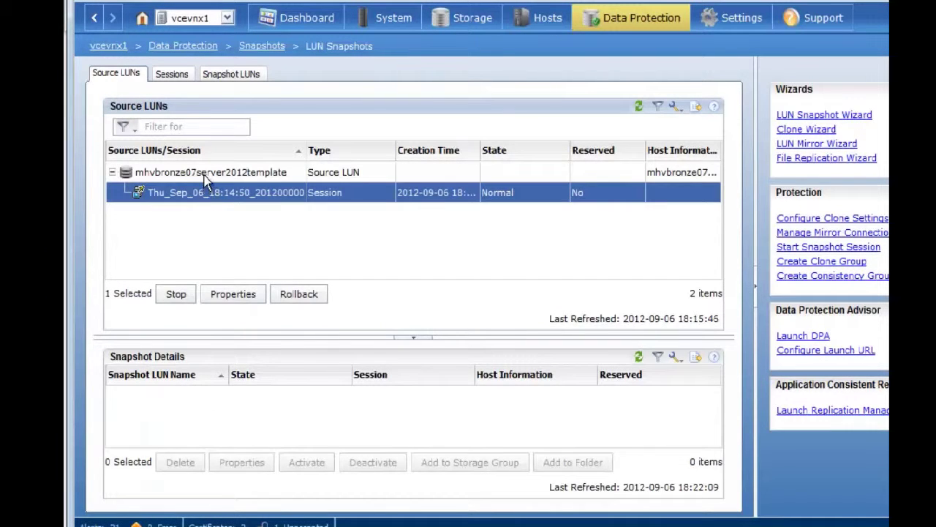
left_click(205, 177)
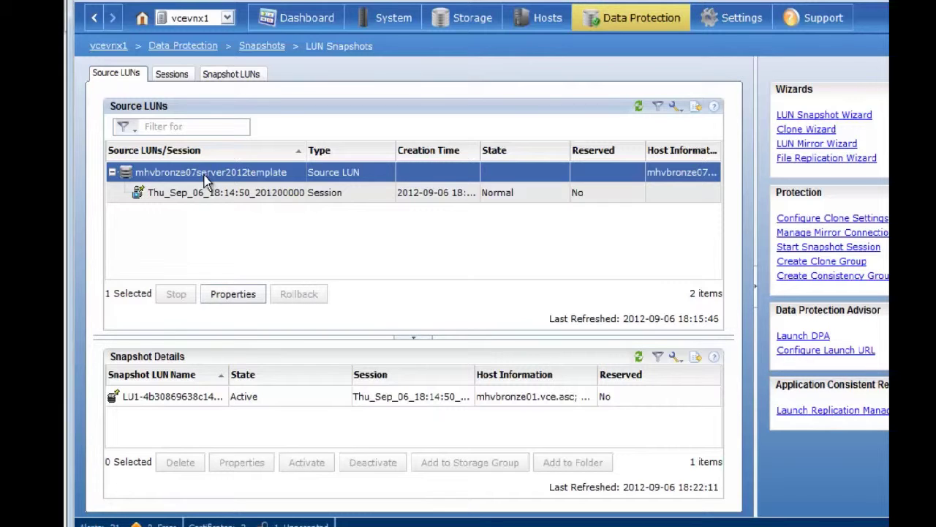
right_click(210, 195)
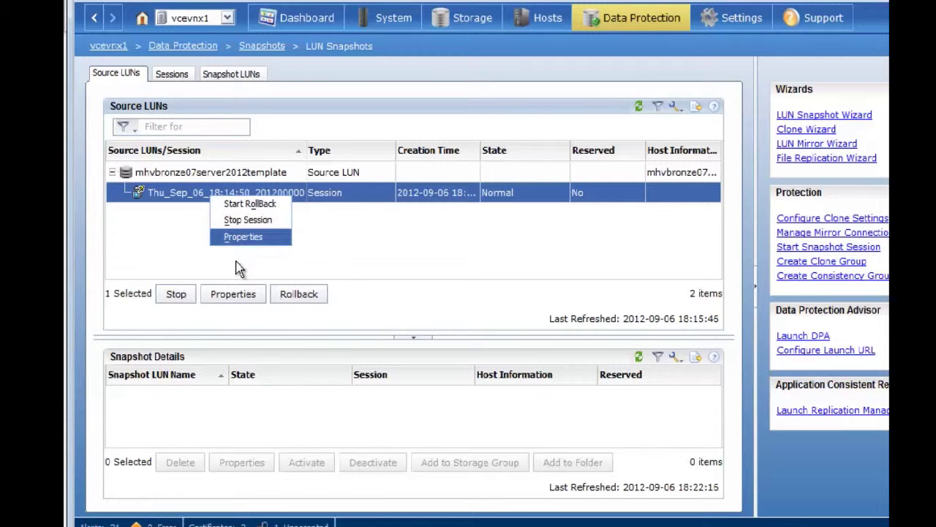
Show the snapshot LUN belonging to mhvbronze07server2012template and open that snapshot's properties
left_click(140, 171)
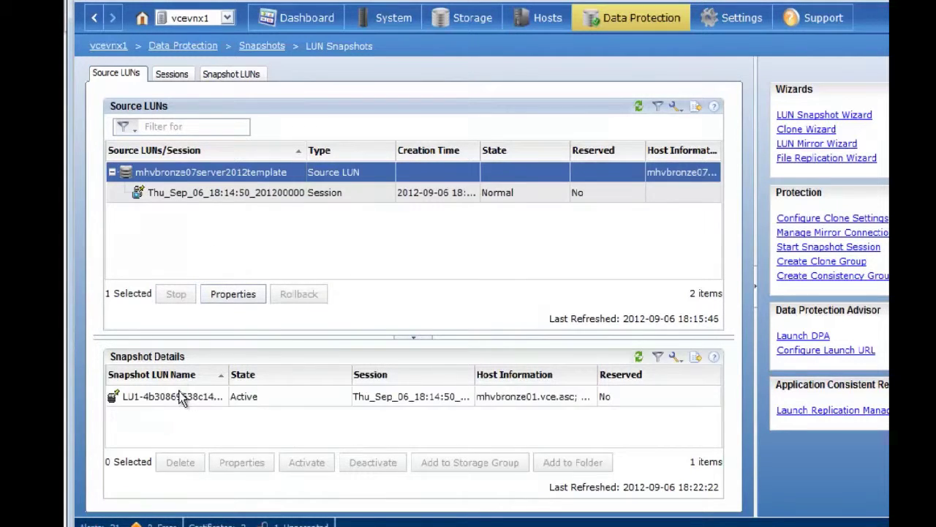
left_click(178, 397)
right_click(178, 401)
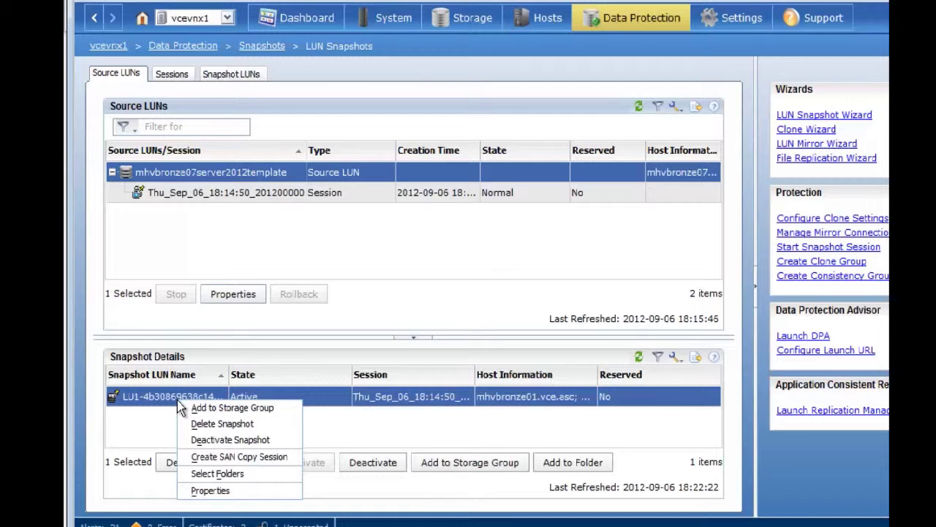
left_click(212, 490)
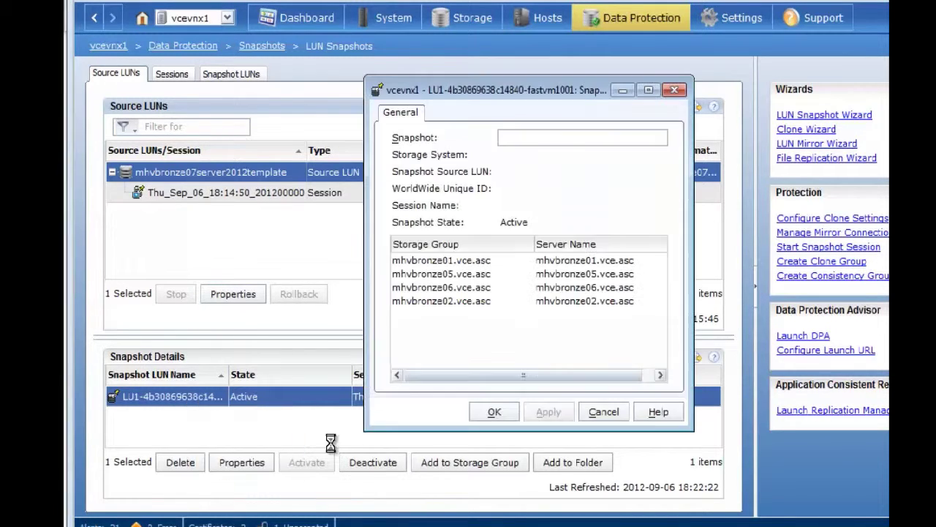